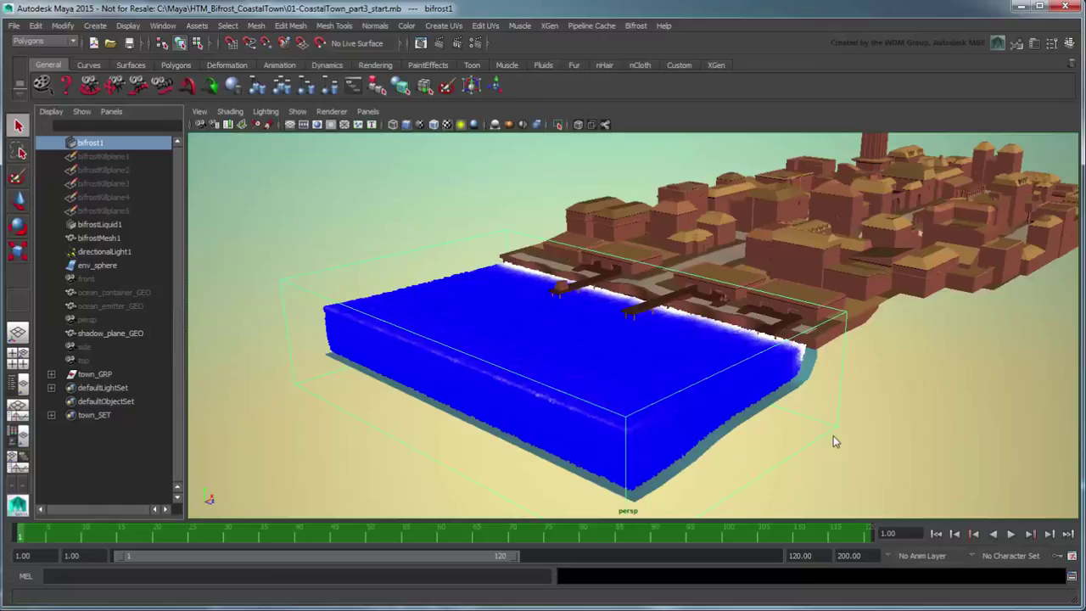
Play back the cached ocean simulation from a side view and return to the first frame.
alt+drag(833, 438, 858, 427)
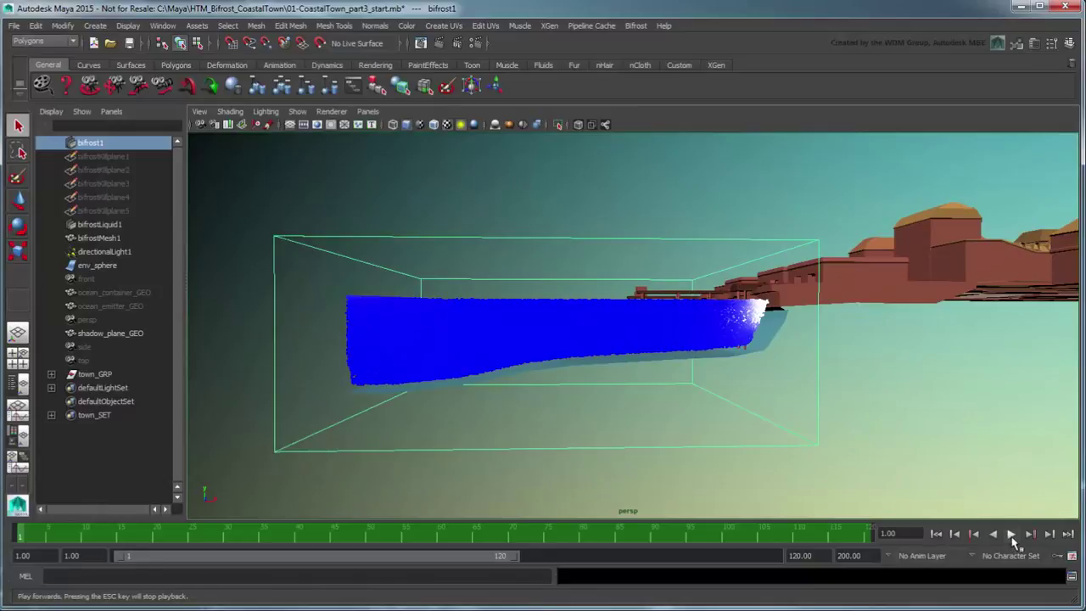
click(1010, 533)
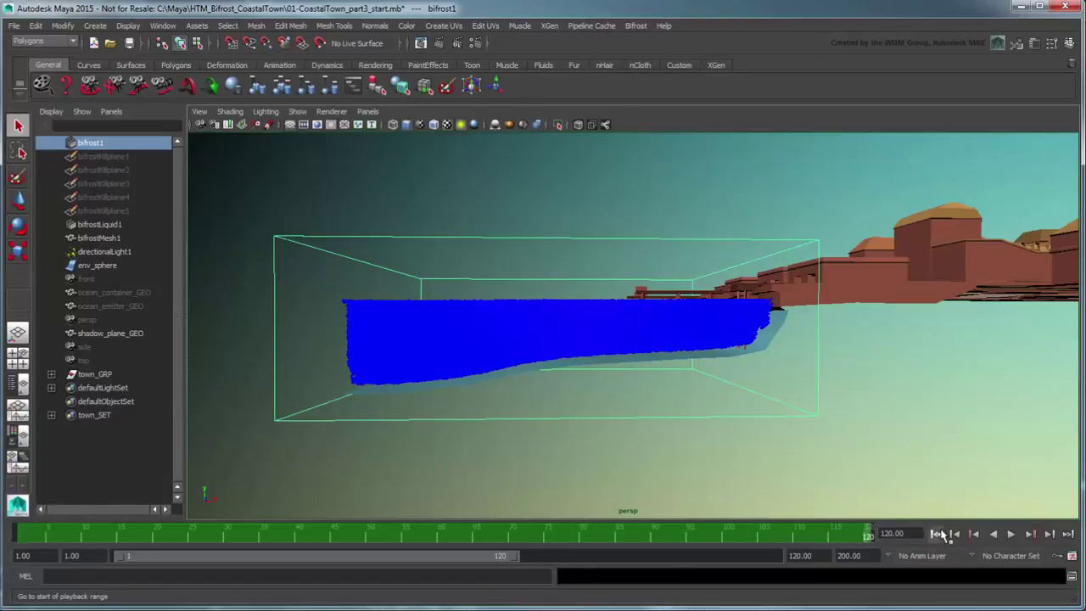
click(935, 534)
mouse_move(770, 443)
alt+mouse_down()
mouse_move(666, 413)
mouse_move(766, 424)
alt+mouse_up()
alt+right_drag(766, 424, 851, 422)
alt+middle_drag(851, 421, 843, 405)
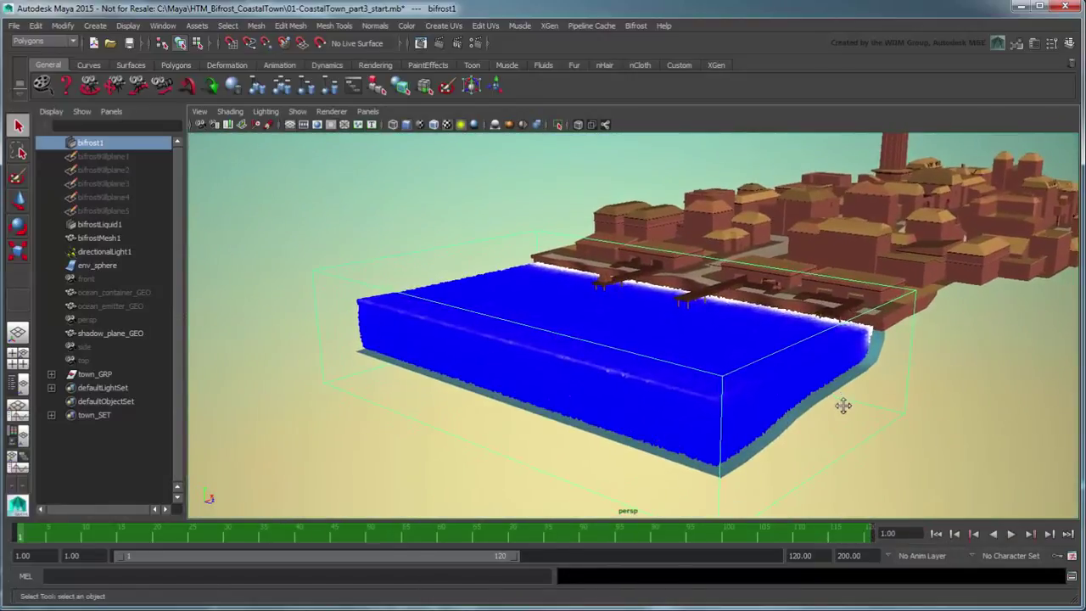
Create a polygon cube and rename it tsunami_emitter_GEO.
click(927, 417)
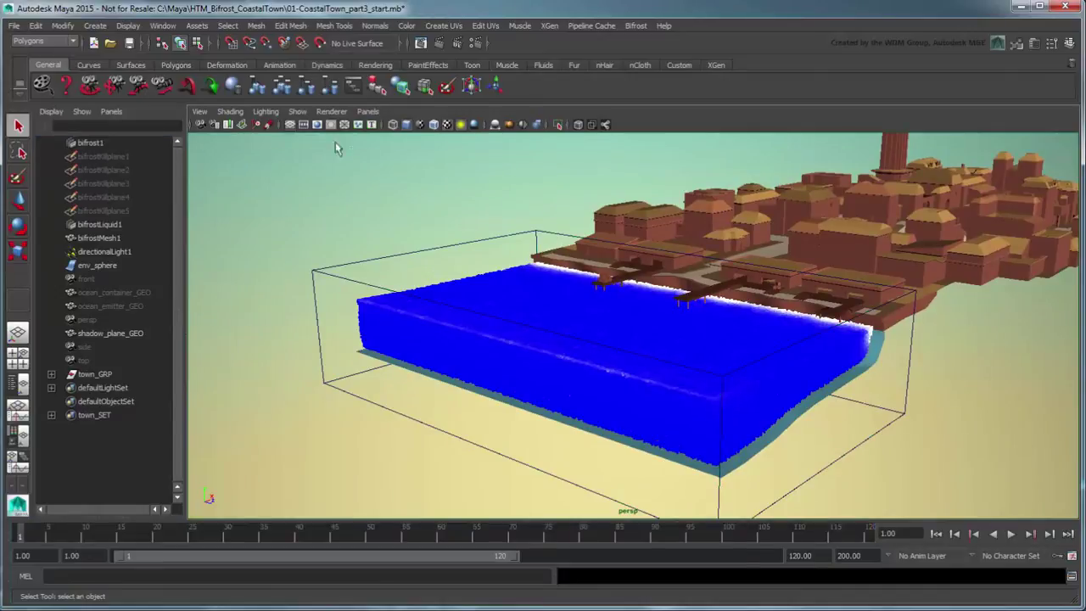
click(96, 25)
mouse_move(127, 58)
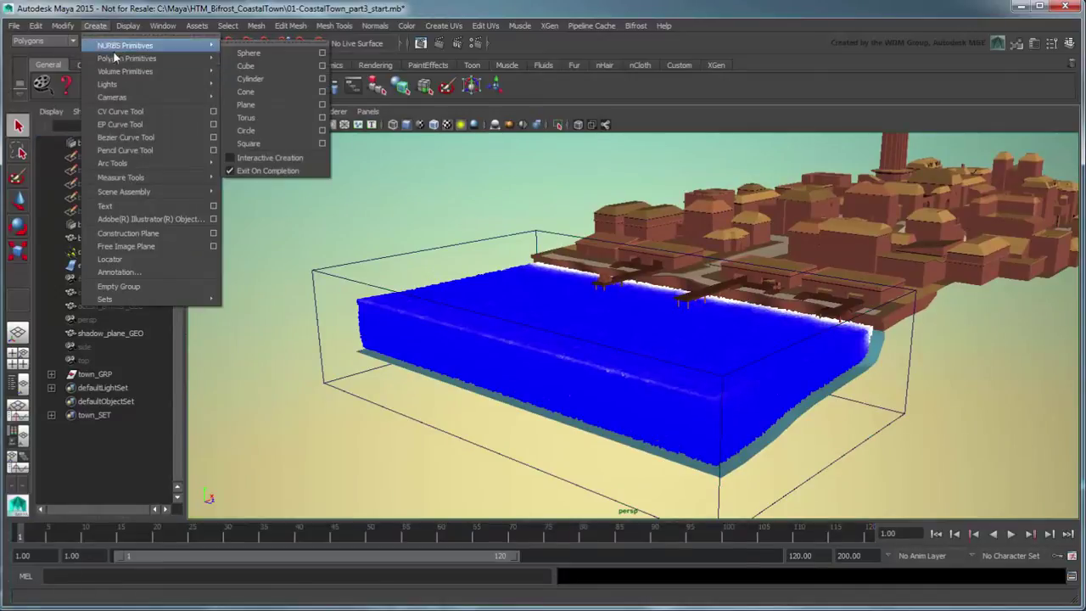
click(272, 72)
key(w)
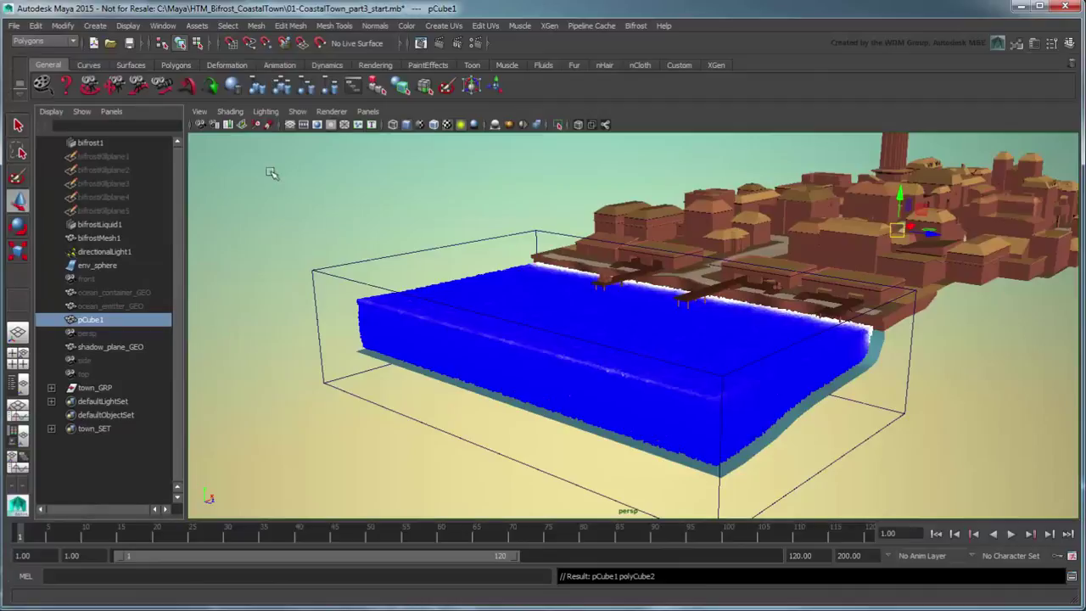
double_click(119, 320)
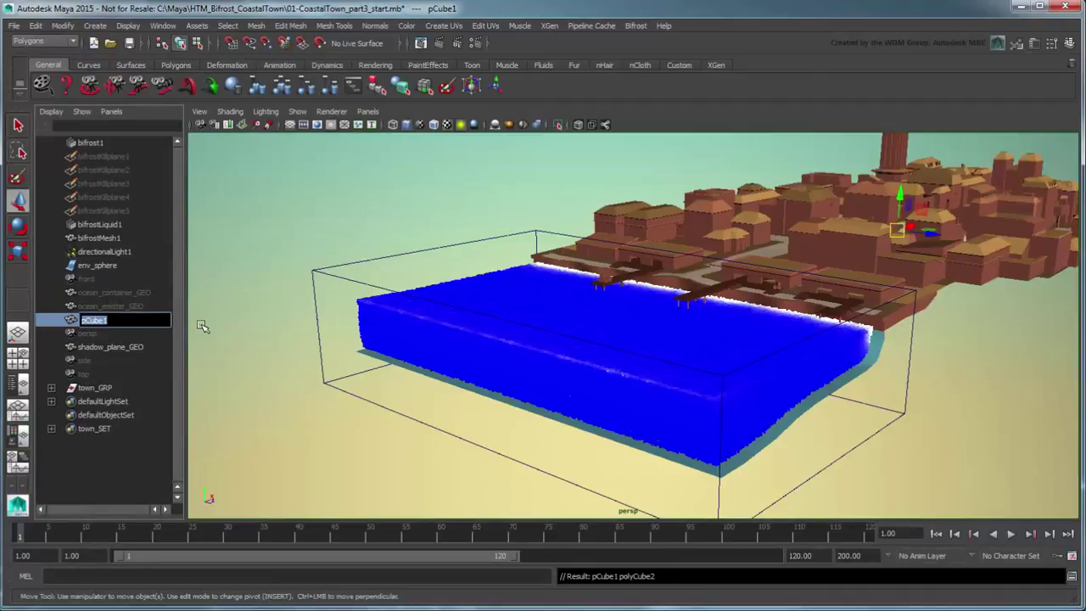
text(tsunami_emitter_GEO)
key(Return)
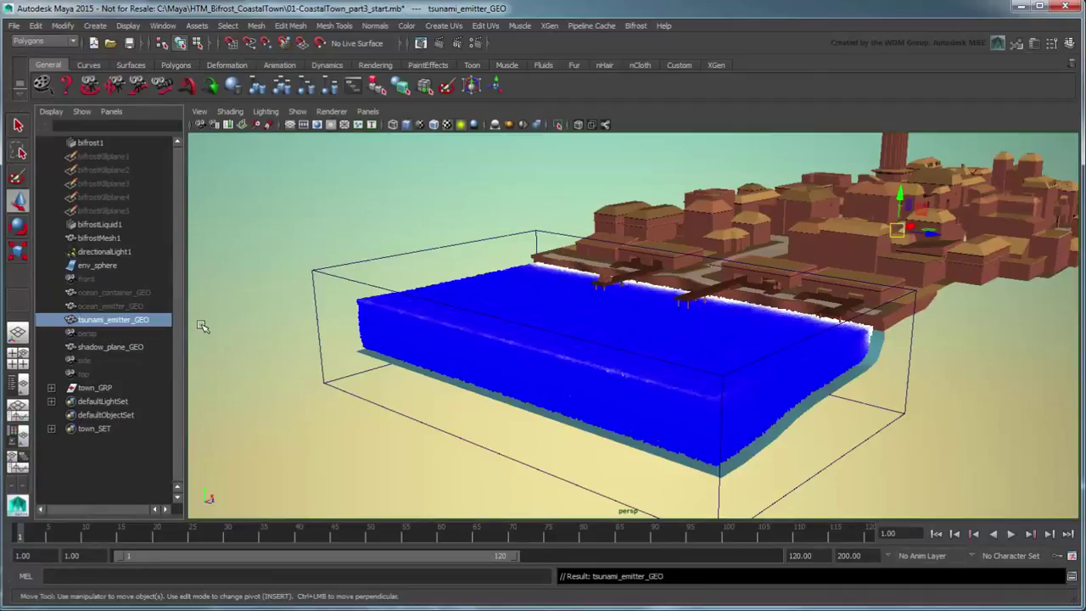
Position the tsunami_emitter_GEO cube at Translate X -103, Y -5 and Z -5.
click(1068, 44)
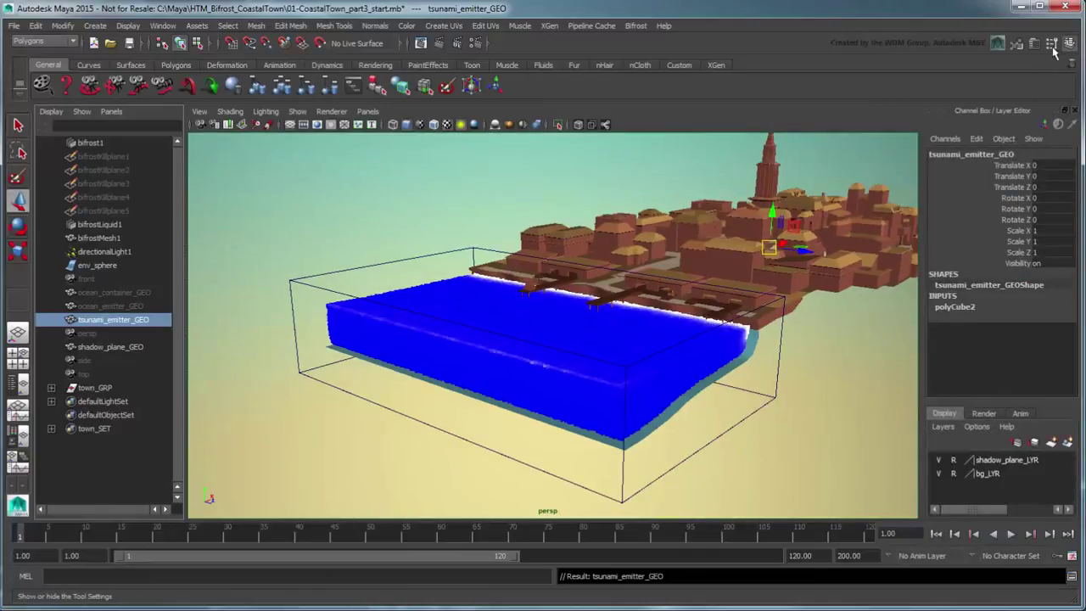
click(1048, 166)
text(-103)
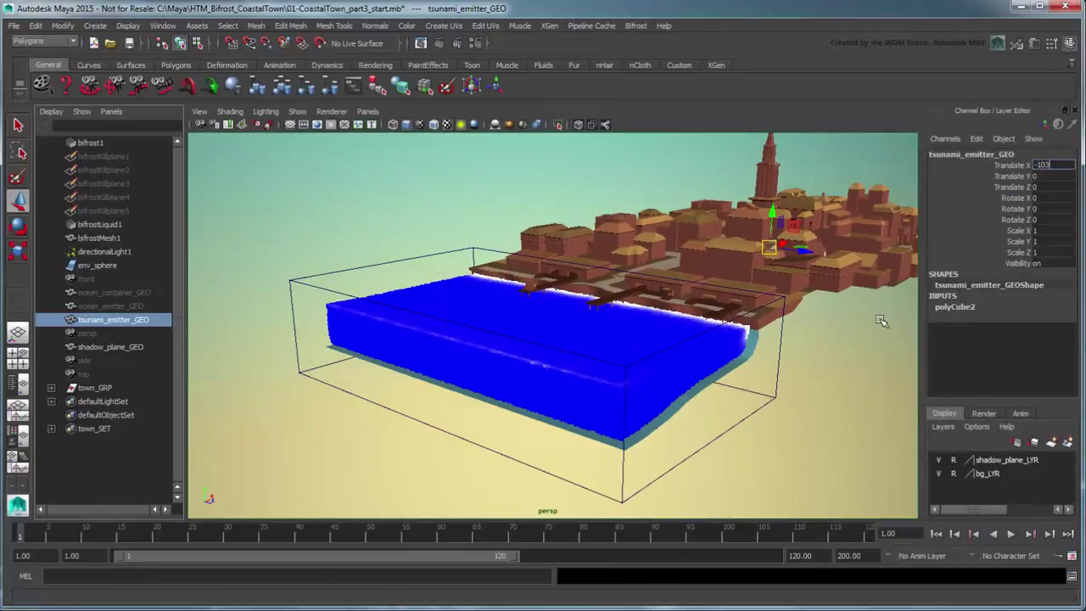
key(Tab)
text(-5)
key(Tab)
text(-5)
Scale the tsunami_emitter_GEO cube to 7 in X, 7 in Y and 66 in Z.
key(Tab)
key(Tab)
key(Tab)
key(Tab)
text(7)
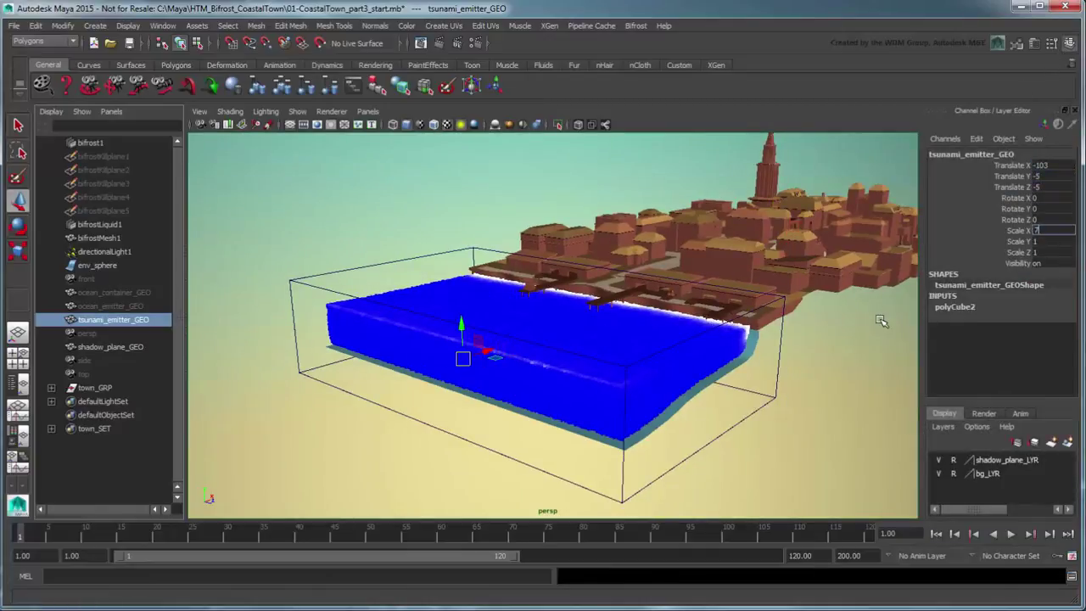
key(Tab)
text(7)
key(Tab)
text(66)
key(Return)
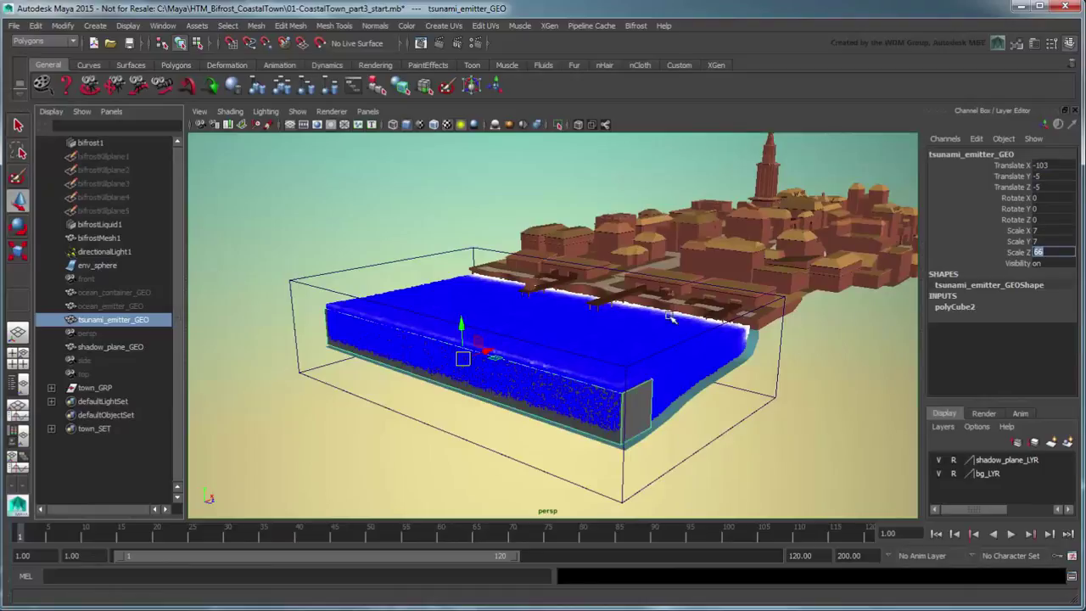
Add tsunami_emitter_GEO to bifrost1 as a Bifrost emitter.
key(q)
ctrl+click(90, 143)
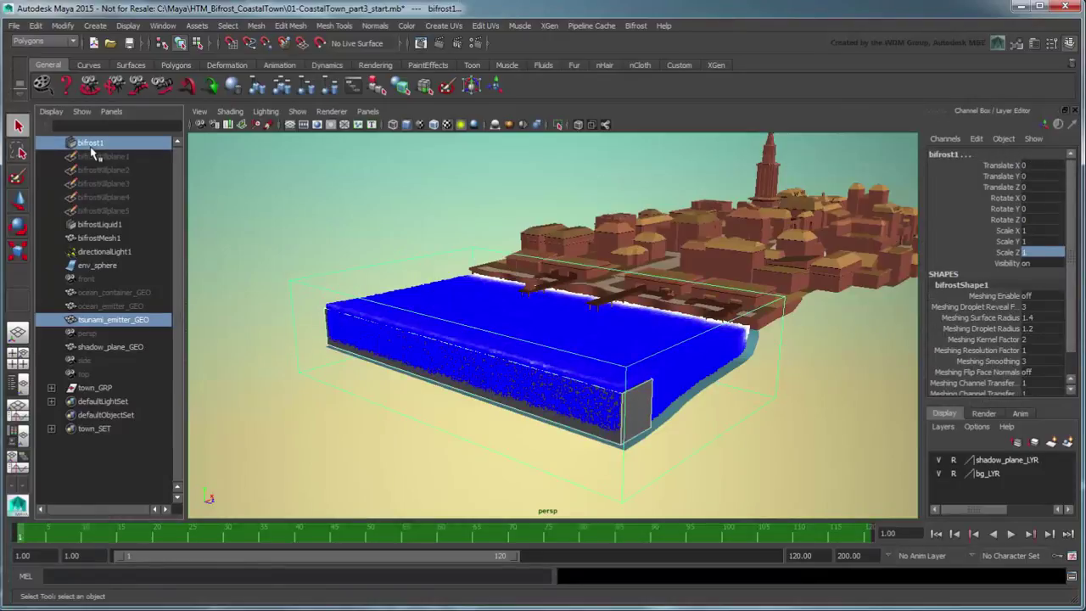
click(648, 26)
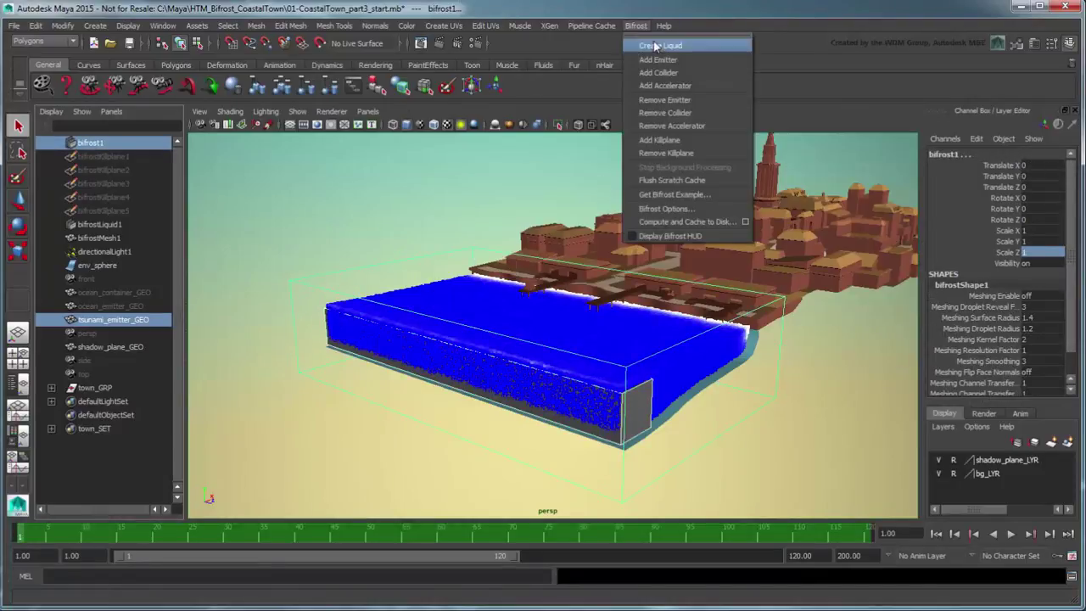
click(658, 59)
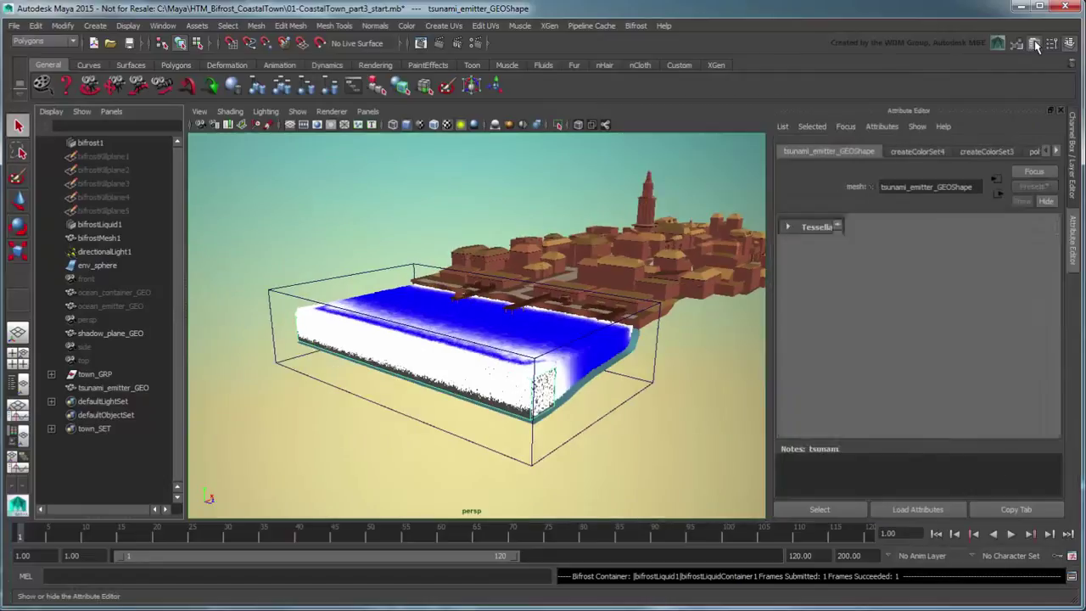
Set the liquid emission Density of tsunami_emitter_GEO to 0.001.
click(1034, 44)
click(914, 366)
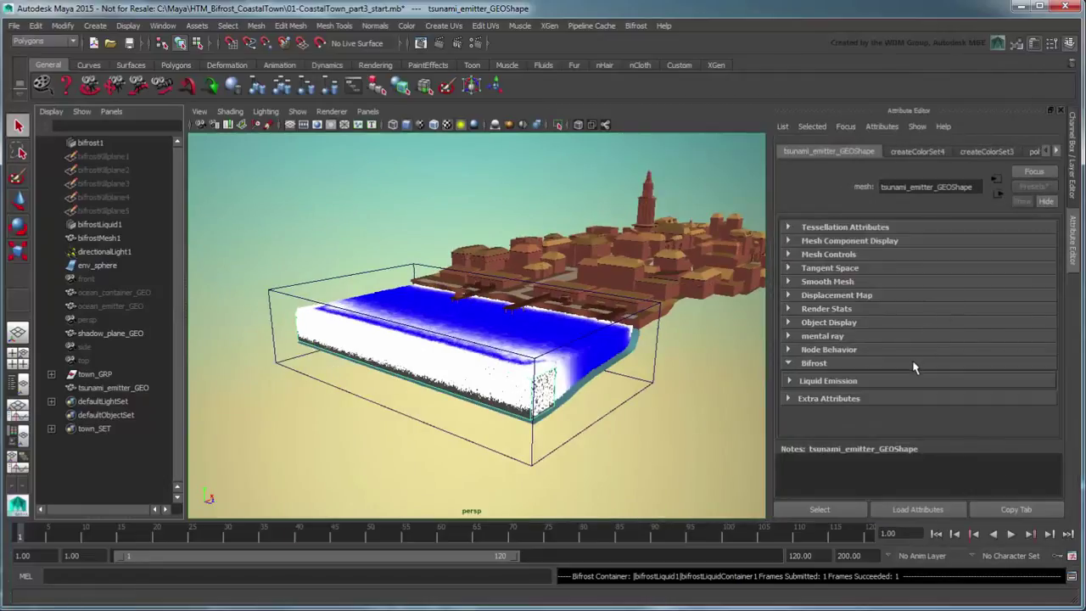
click(911, 382)
drag(1050, 268, 1059, 348)
double_click(901, 338)
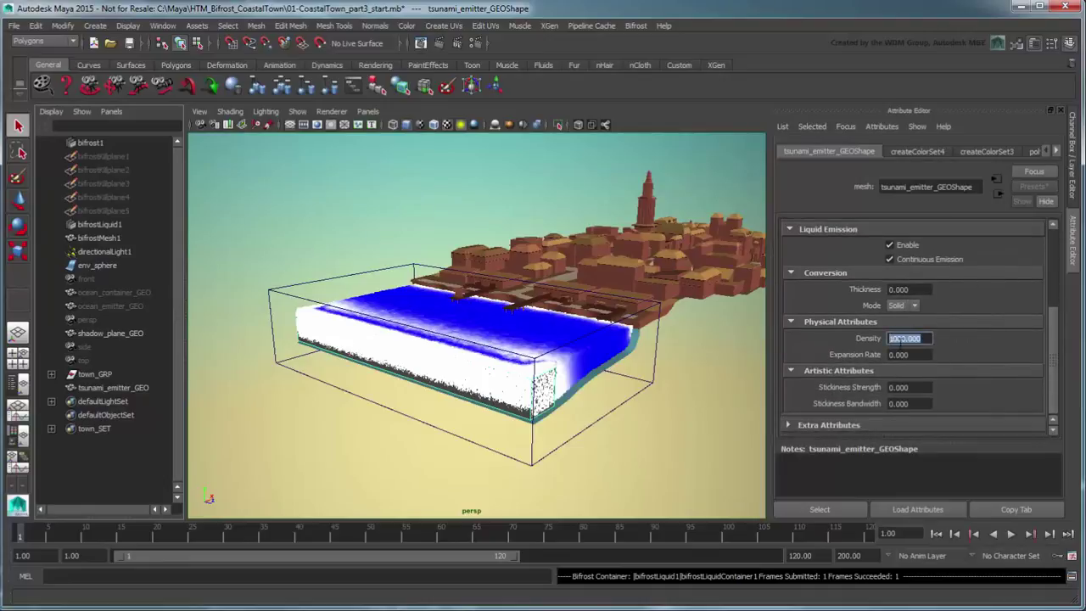
text(0.001)
key(Return)
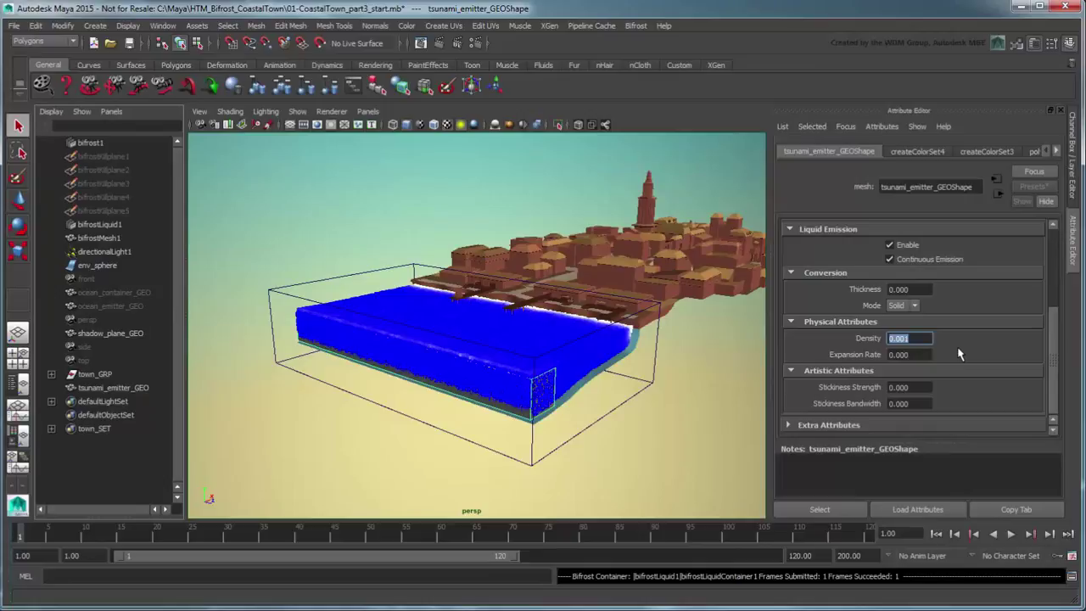
Add tsunami_emitter_GEO to bifrost1 as a Bifrost accelerator.
click(465, 394)
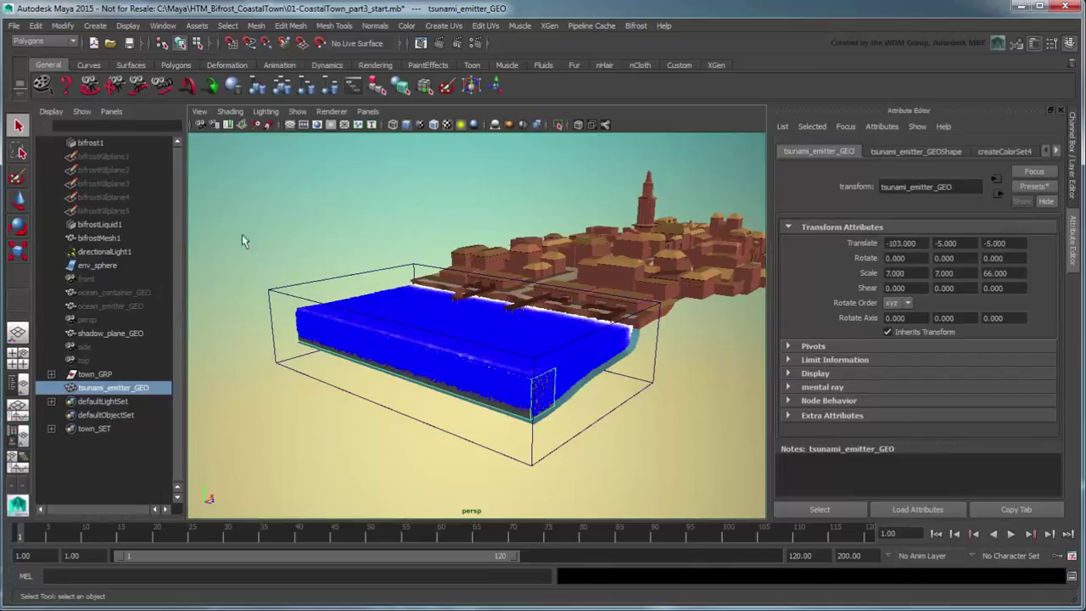
ctrl+click(97, 146)
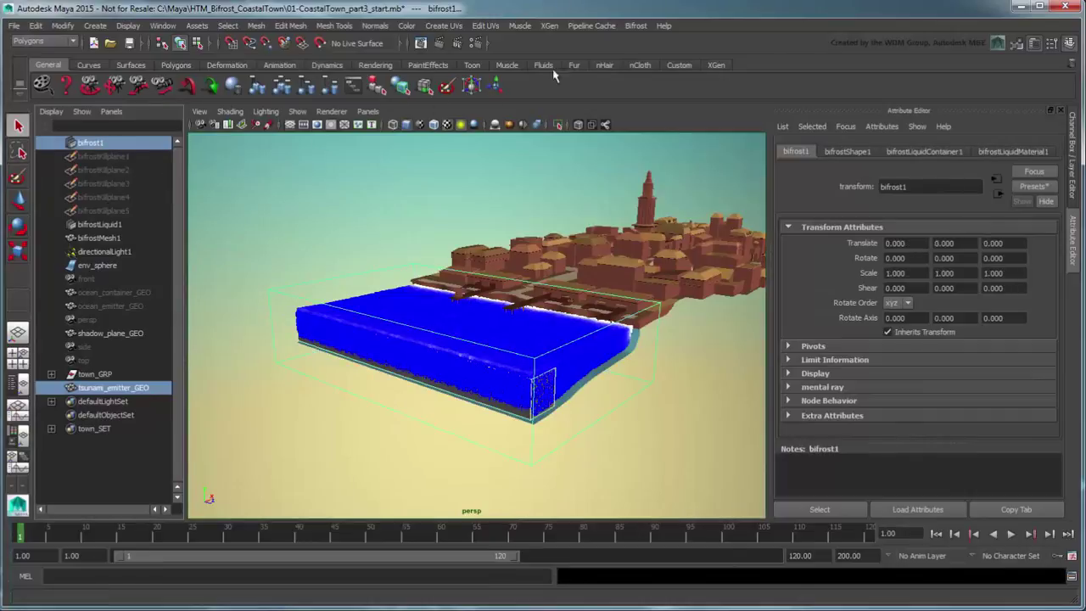
click(638, 26)
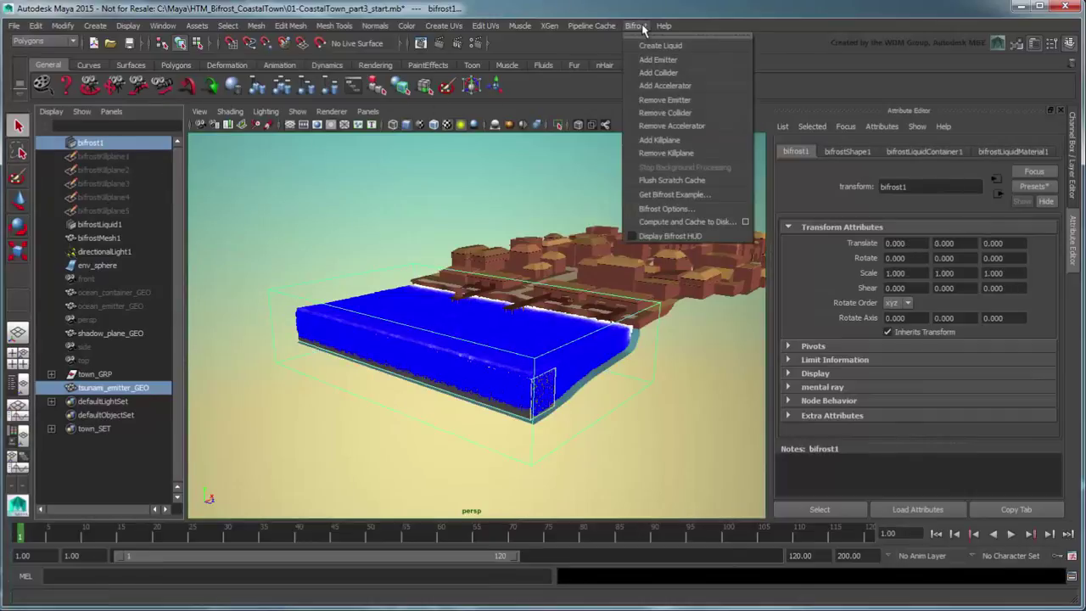
click(709, 86)
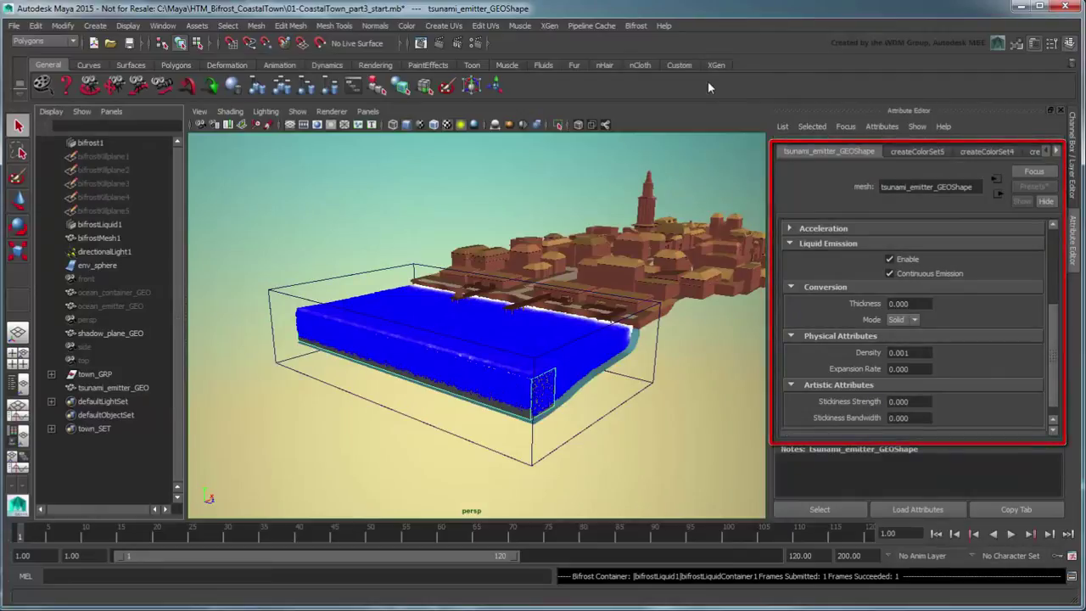
Set the acceleration Direction of tsunami_emitter_GEO to 1, 0, 0 and its Direction Magnitude to 5000.
click(842, 246)
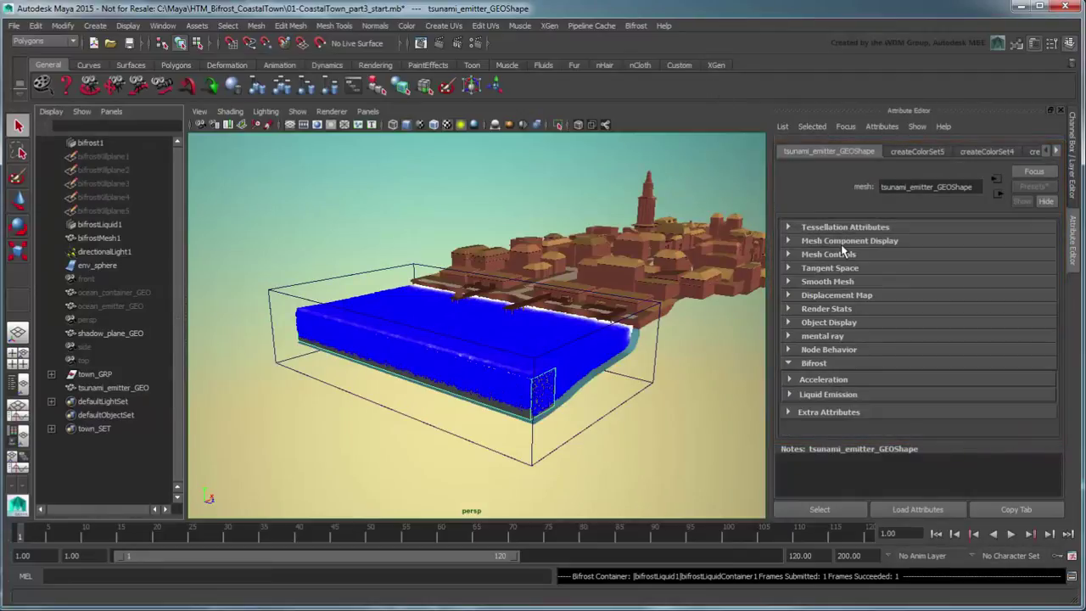
click(857, 387)
drag(1056, 304, 1075, 374)
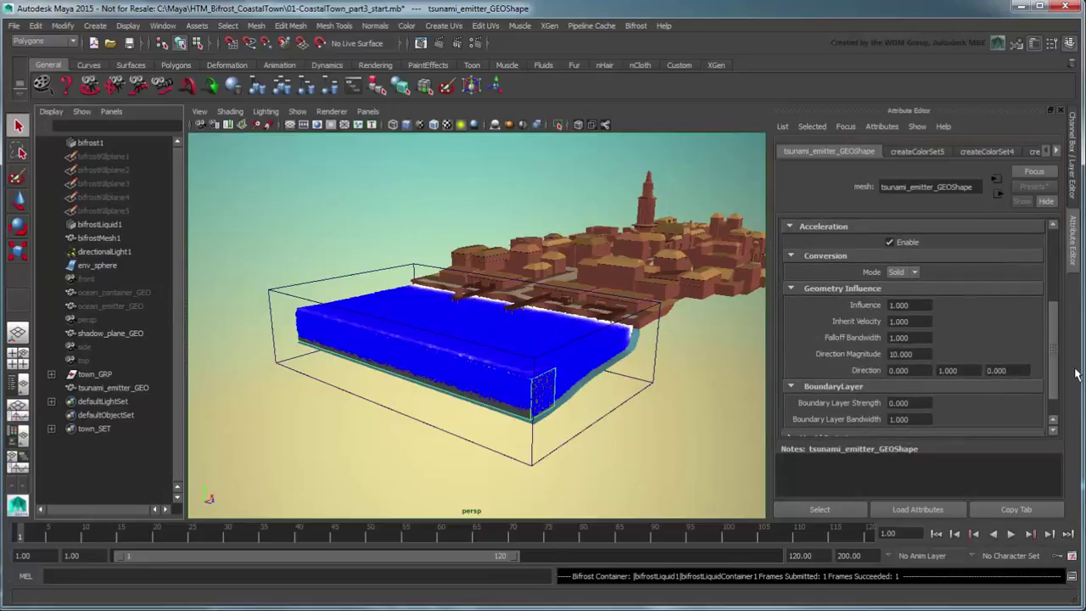
double_click(899, 370)
text(1)
key(Tab)
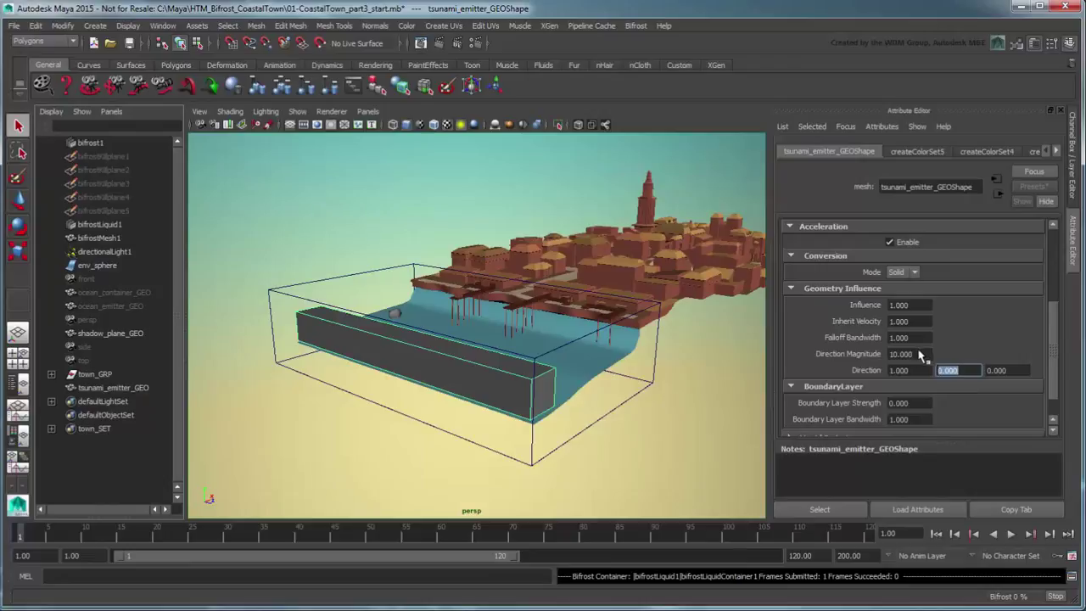
double_click(922, 354)
text(5000)
key(Return)
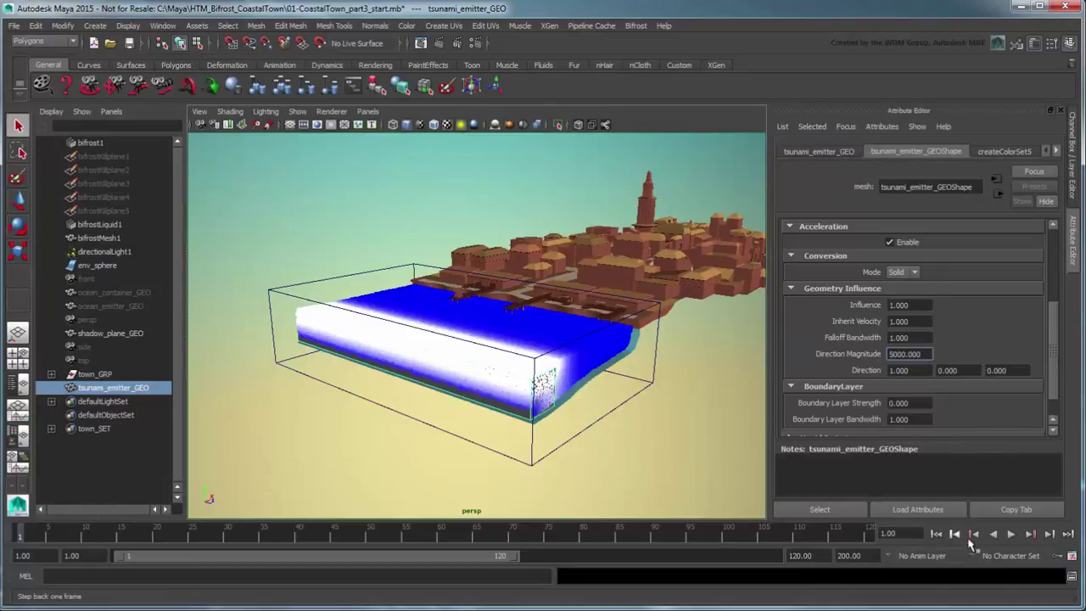
Play the timeline up to frame 70 to compute the tsunami simulation and select bifrost1.
click(1010, 533)
click(1010, 534)
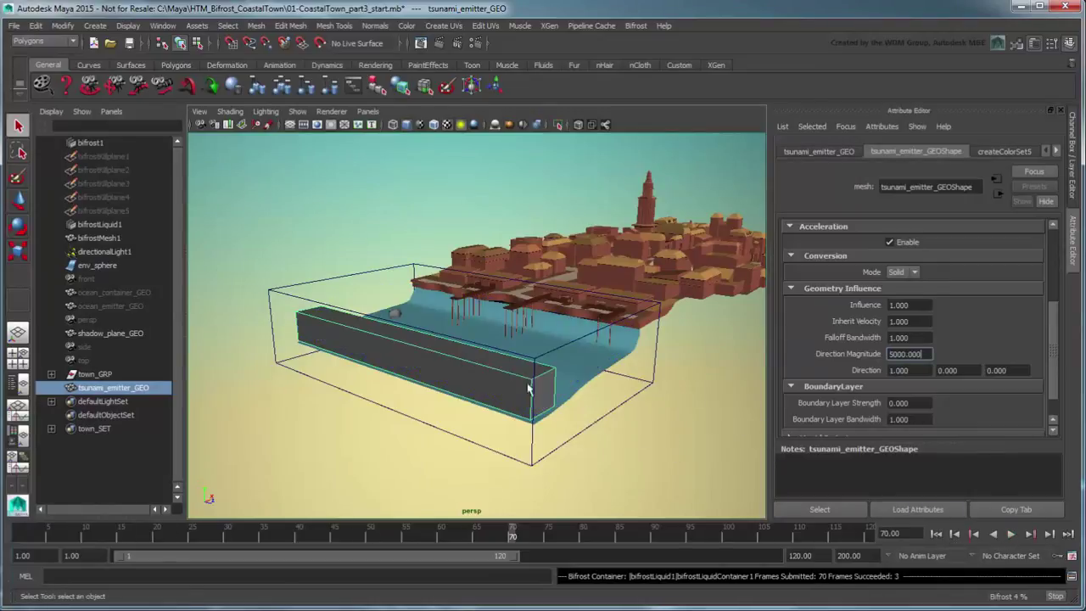
click(140, 145)
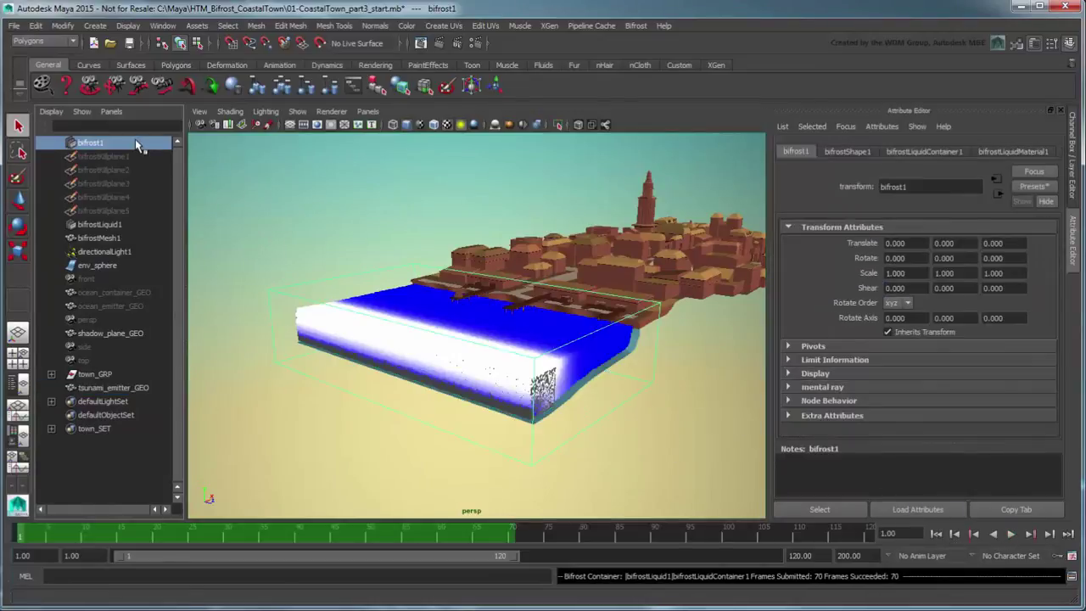
Play back the cached tsunami wave from an enlarged side view and stop at frame 18.
alt+drag(665, 424, 600, 415)
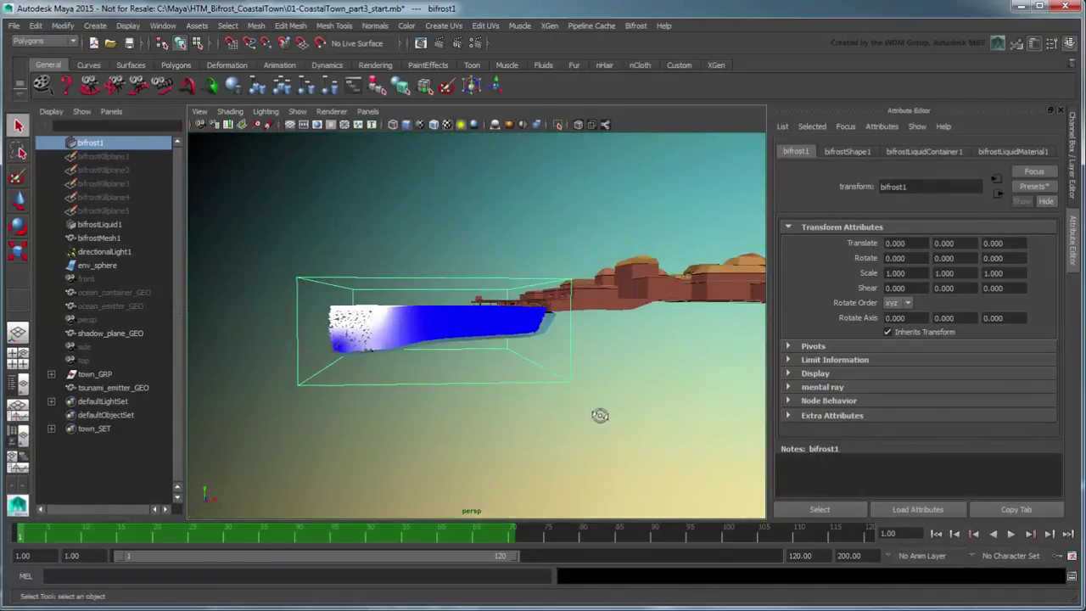
alt+right_drag(600, 416, 678, 407)
click(1061, 110)
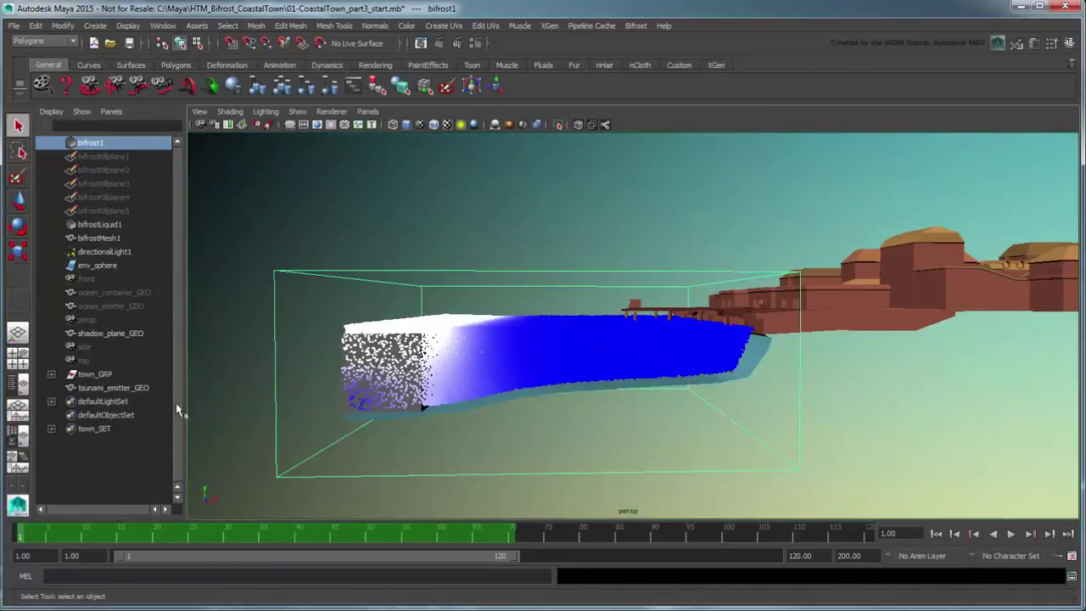
key(alt+v)
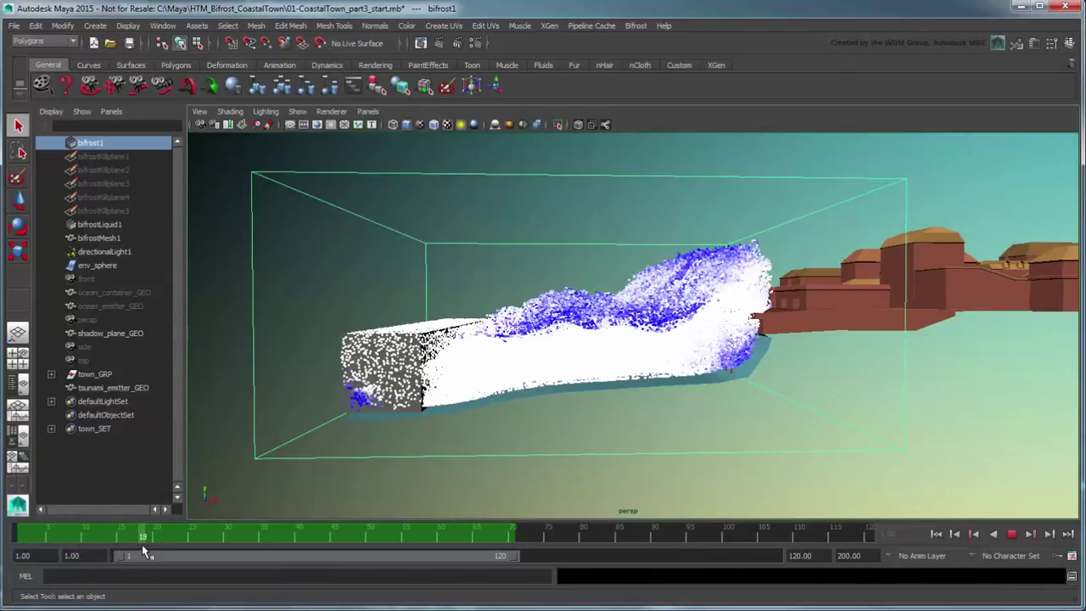
key(Escape)
Unhide bifrostKillplane4 and view it from the side where the wave meets the town.
alt+drag(925, 384, 894, 389)
alt+right_drag(894, 389, 1017, 393)
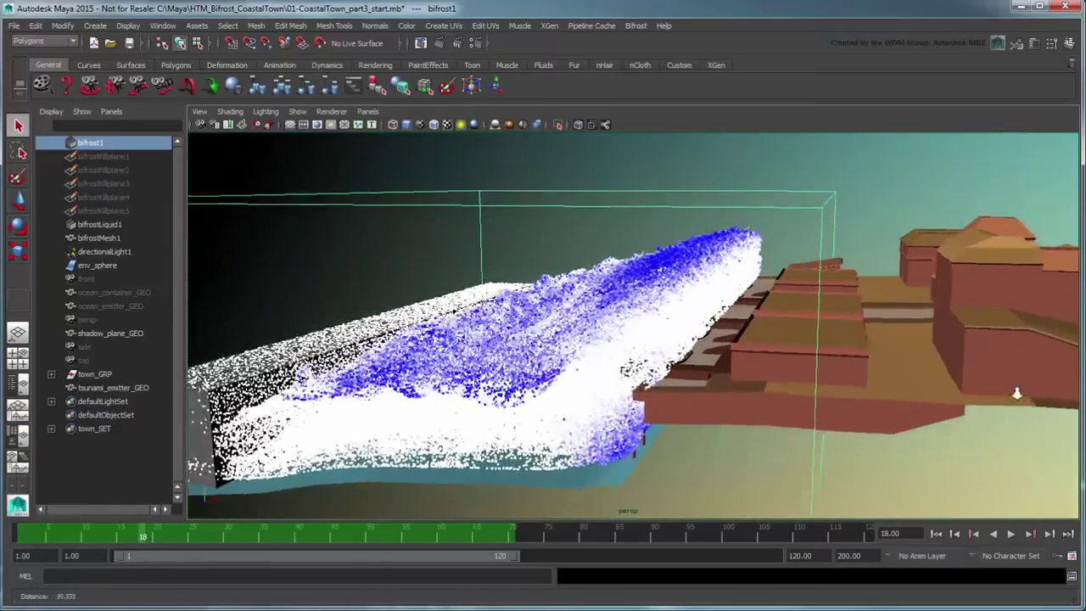
alt+middle_drag(1017, 392, 976, 414)
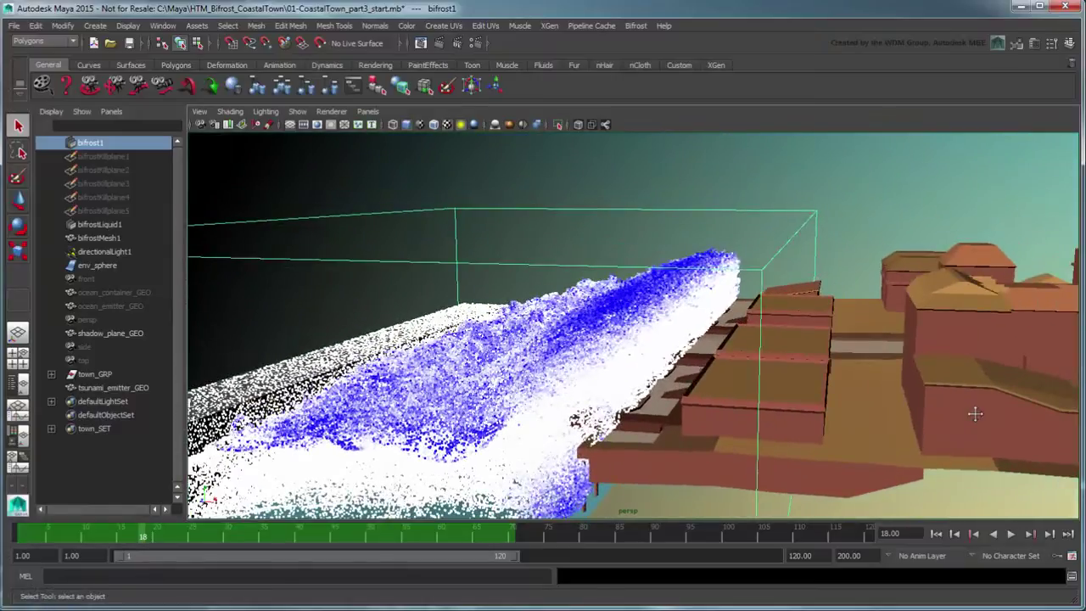
click(136, 198)
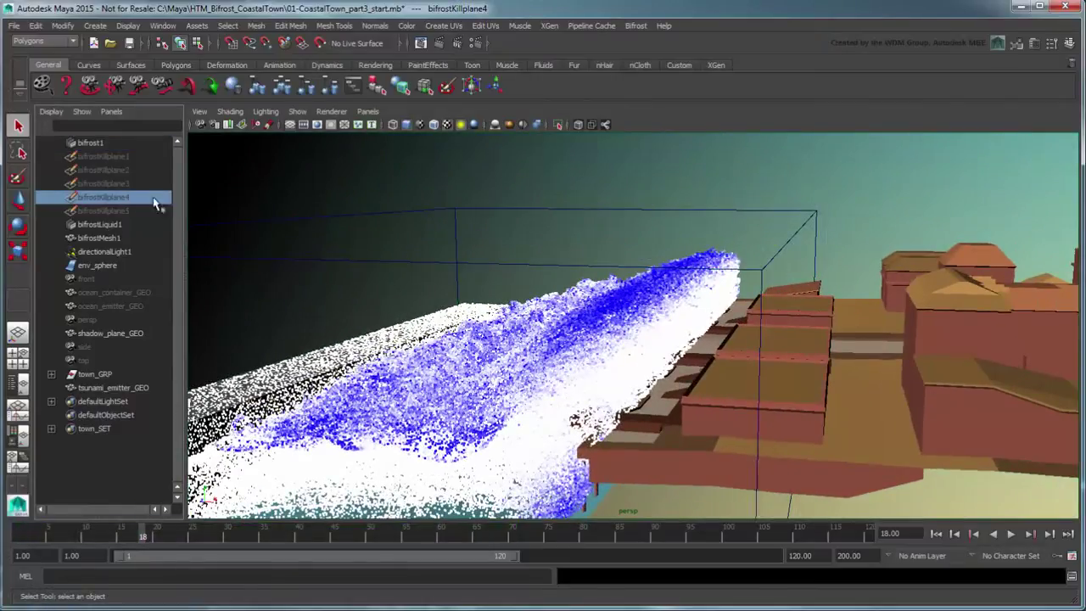
key(shift+h)
alt+drag(632, 301, 909, 293)
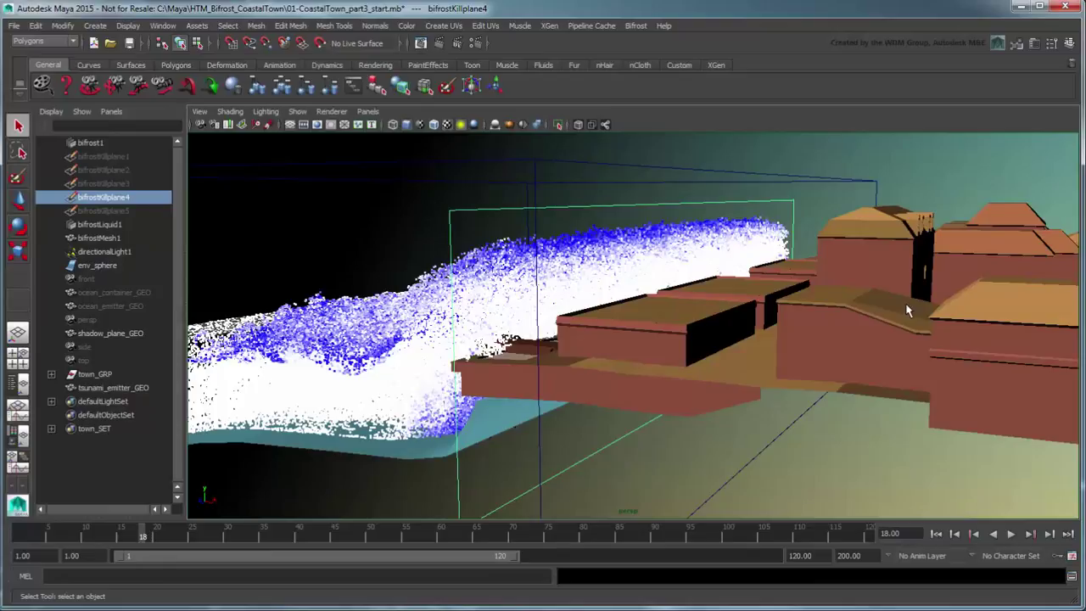
Delete bifrostKillplane4 from between the wave and the town.
key(Delete)
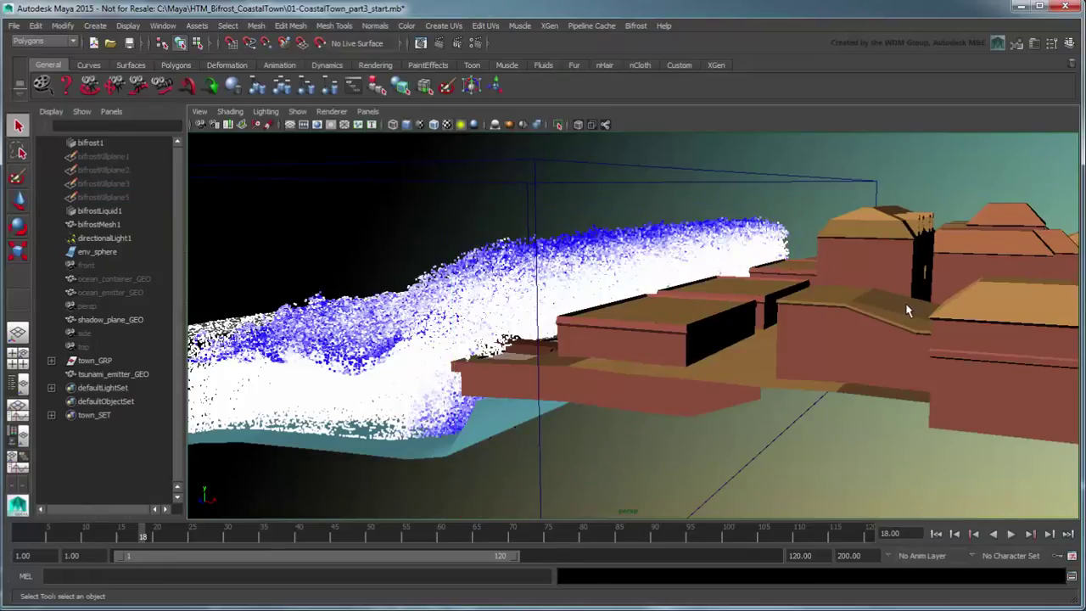
alt+drag(599, 382, 799, 428)
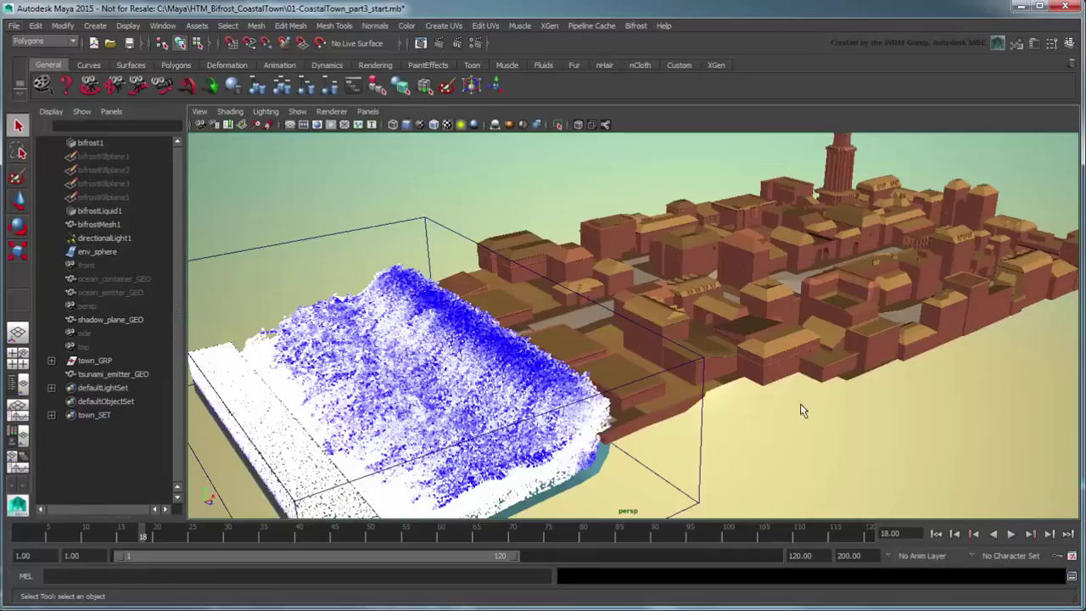
Try selecting the town's individual geometry in town_GRP by hand, leaving out the ocean bed, and clear the selection.
shift+click(51, 360)
drag(179, 192, 177, 459)
click(137, 170)
shift+click(141, 428)
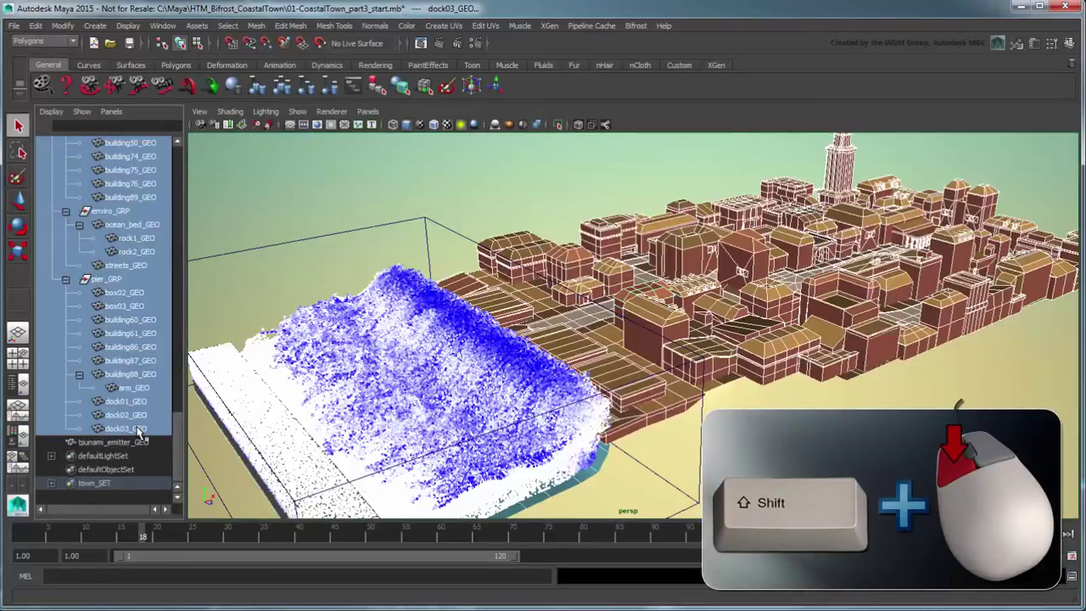
ctrl+click(108, 224)
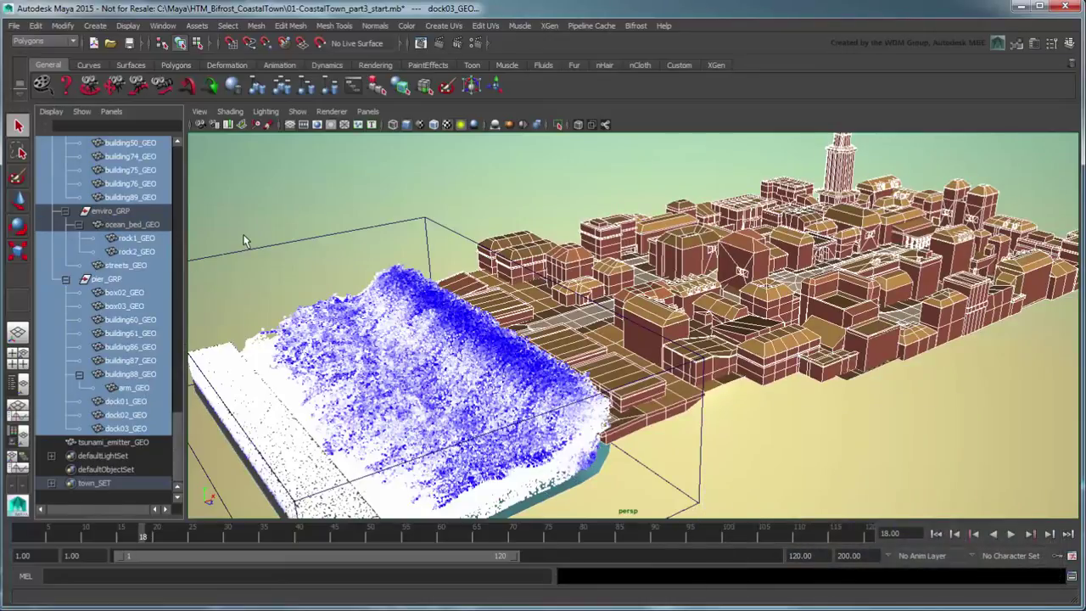
click(244, 241)
Select the geometry in town_SET together with bifrost1 and add the town pieces as Bifrost colliders.
click(38, 26)
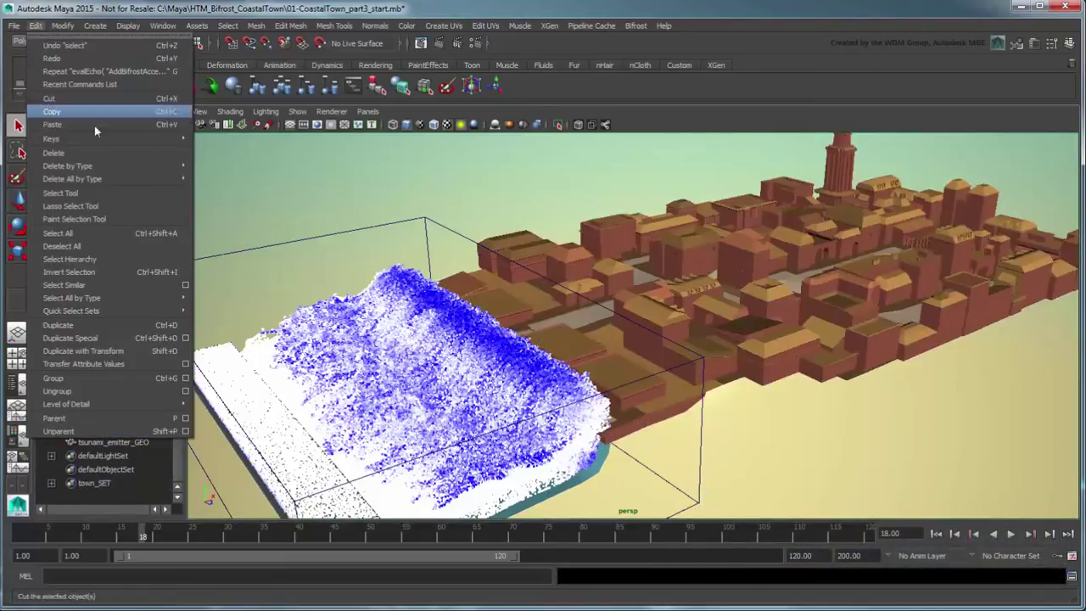
mouse_move(152, 314)
click(222, 311)
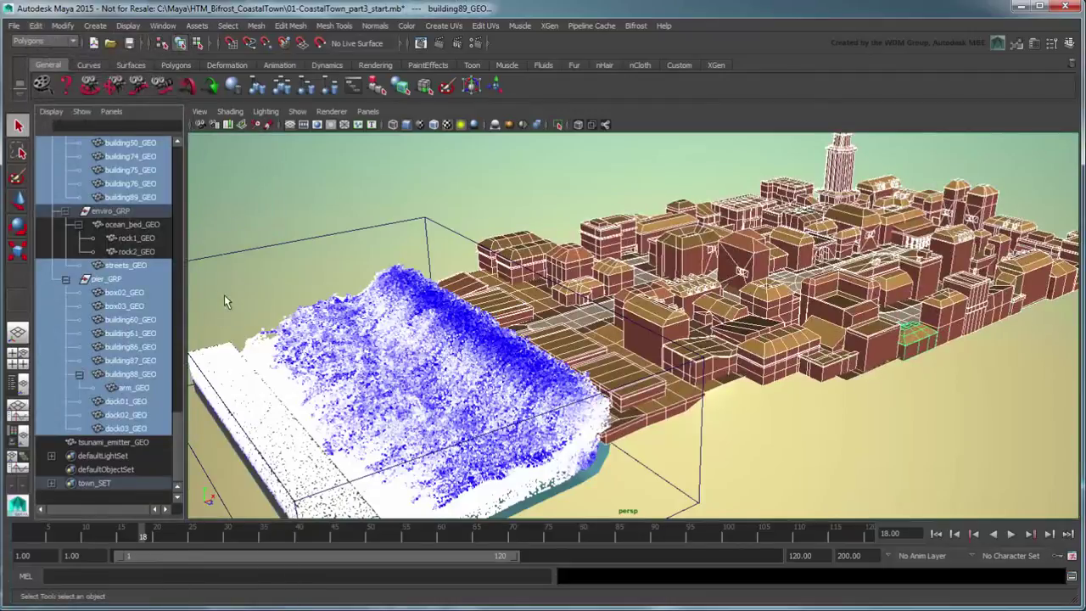
drag(178, 454, 168, 155)
ctrl+click(108, 146)
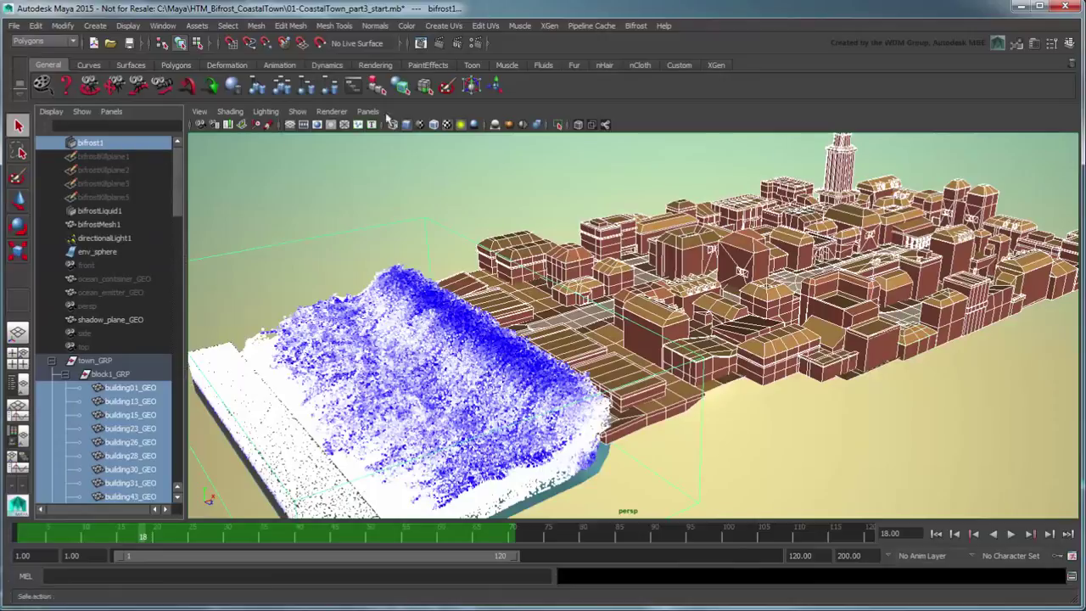
click(635, 26)
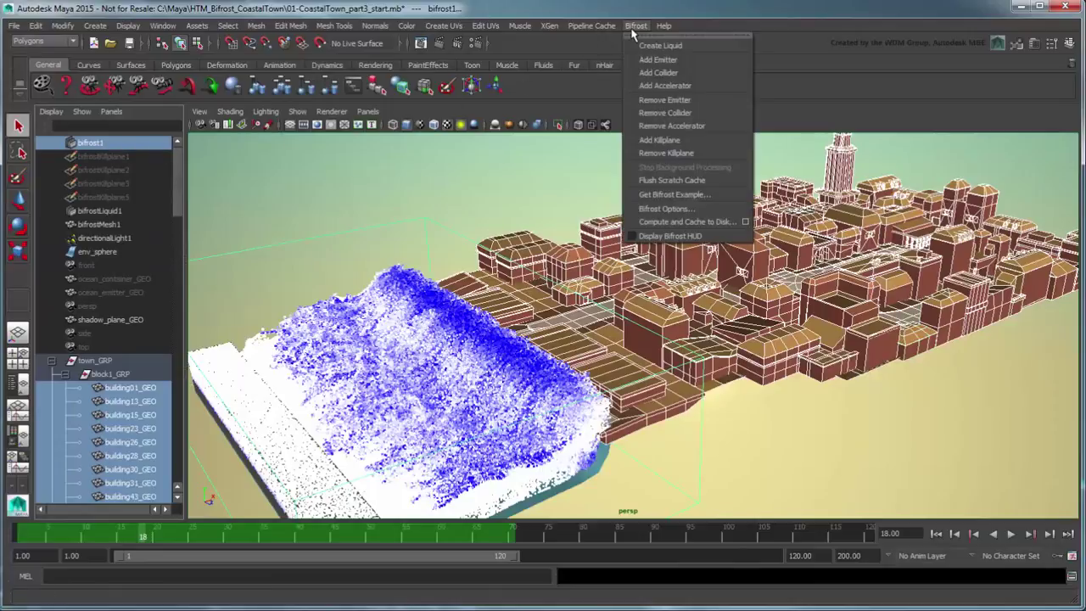
click(708, 73)
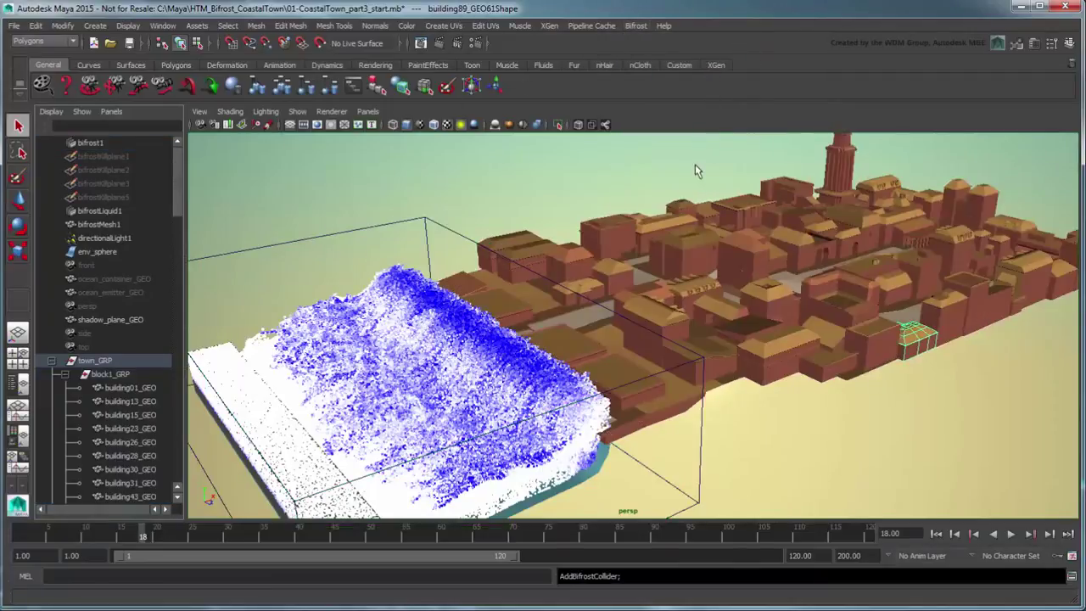
Play the timeline to about frame 89 to recompute the simulation with the town colliders, and select bifrost1.
click(1010, 533)
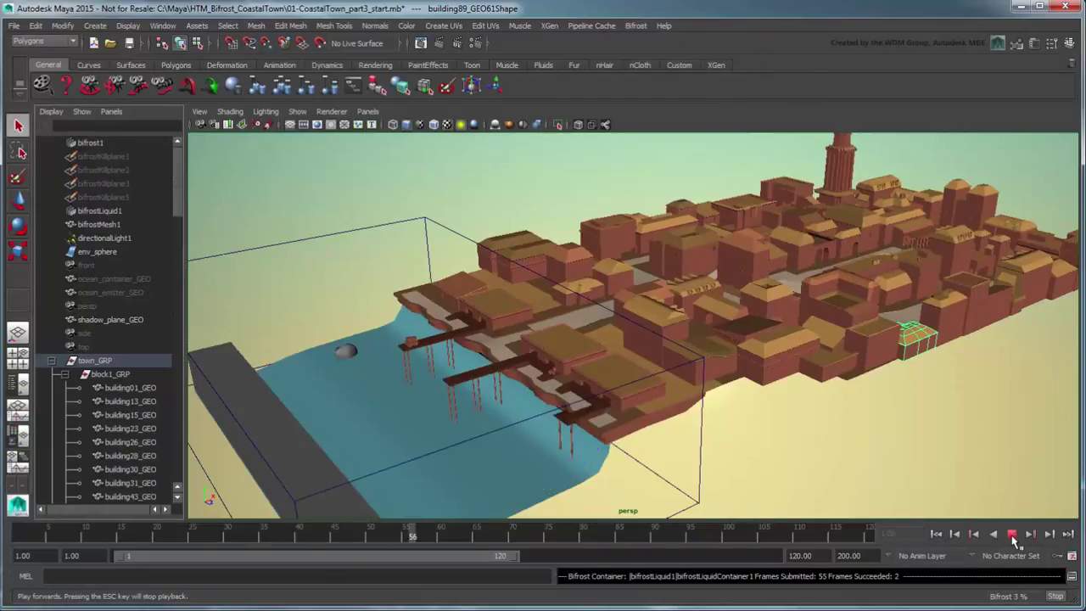
click(1012, 535)
click(121, 145)
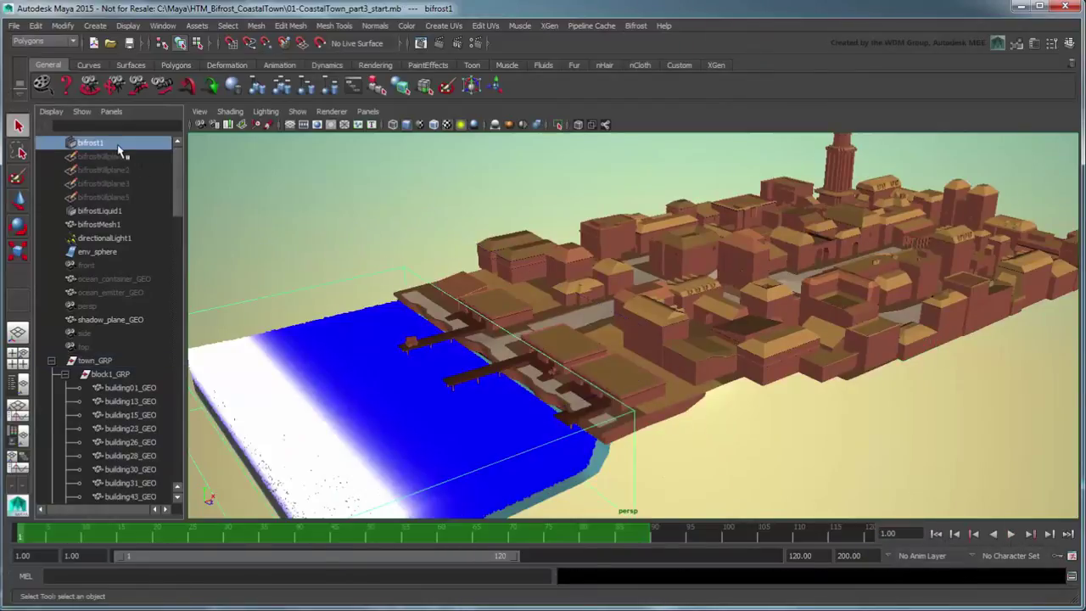
Play back the cached wave flowing through the town from an elevated side view and stop at frame 88.
alt+drag(645, 390, 567, 399)
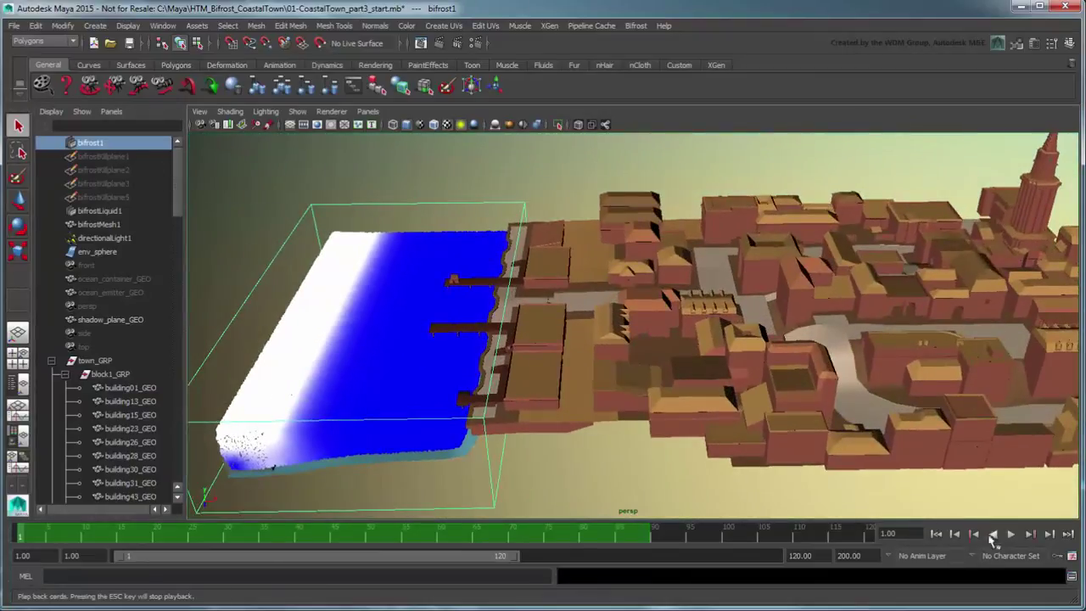
click(1010, 534)
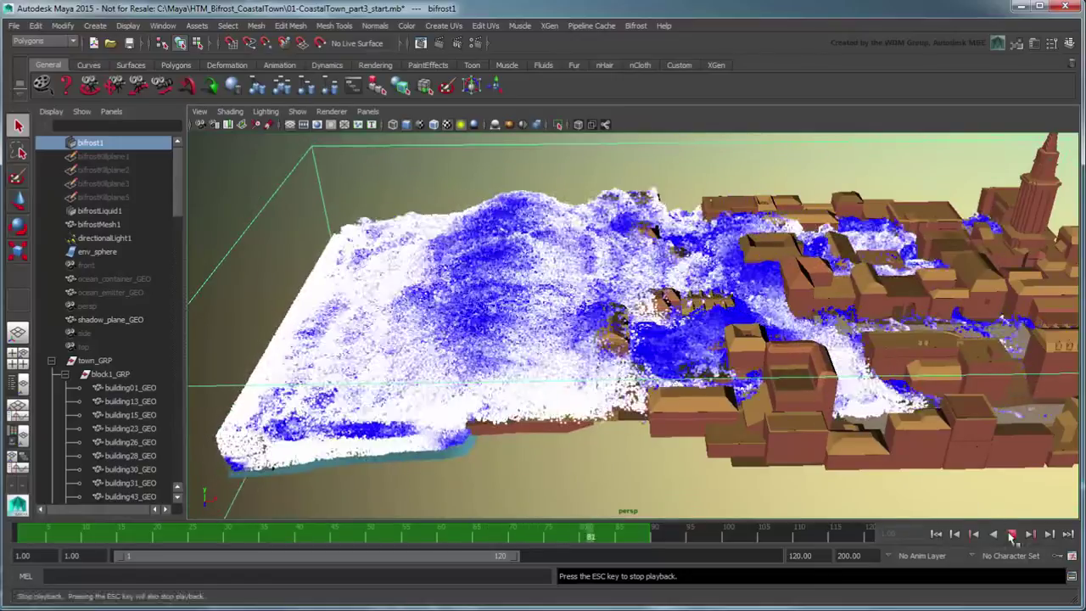
click(1012, 535)
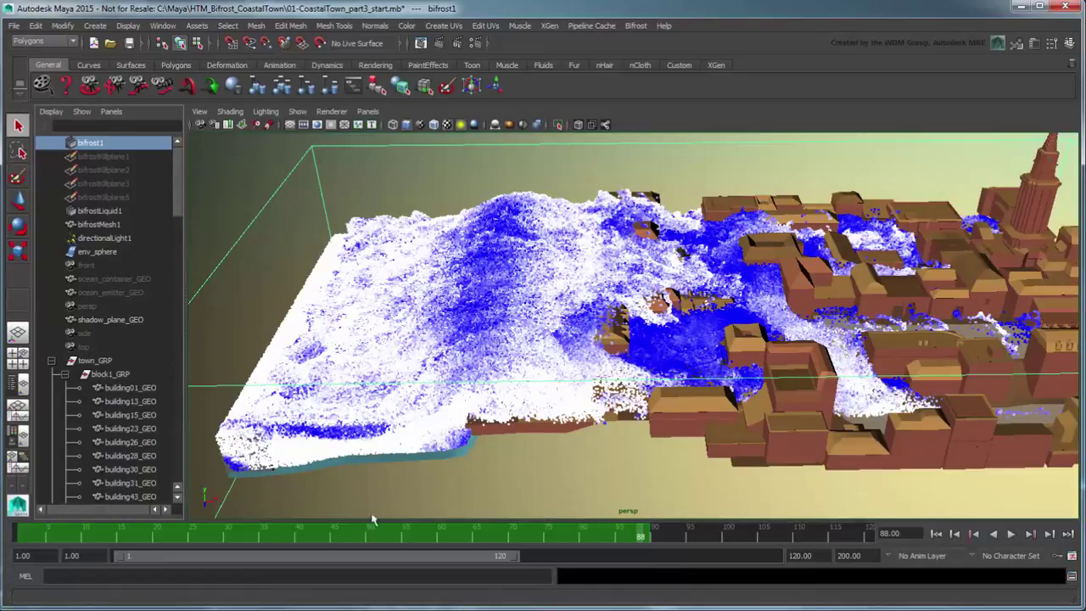
At frame 24, key the acceleration Direction Magnitude of tsunami_emitter_GEO at 5000.
click(189, 539)
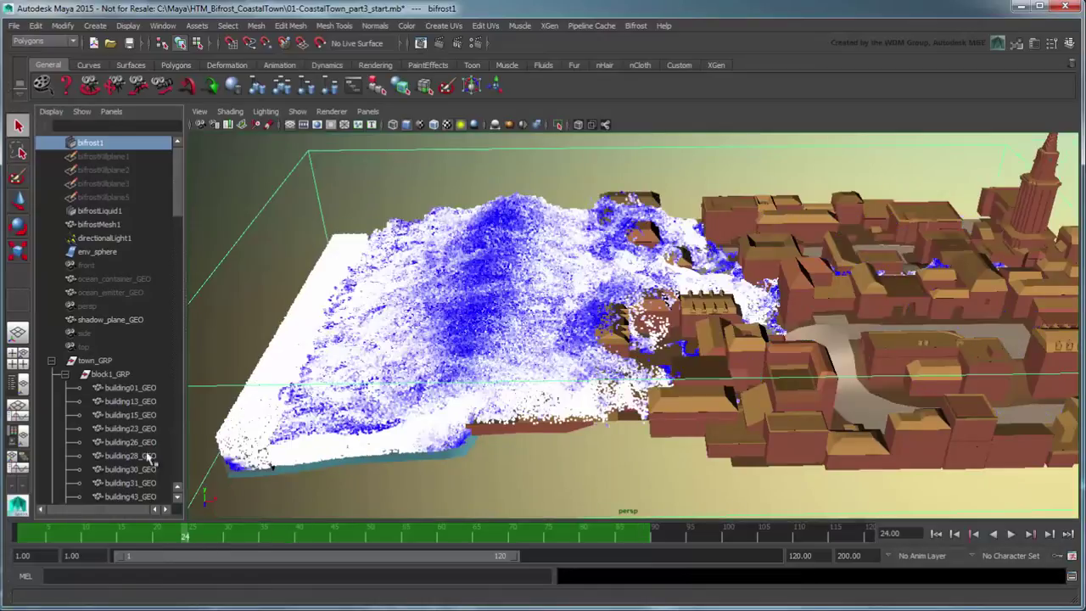
click(50, 363)
click(128, 374)
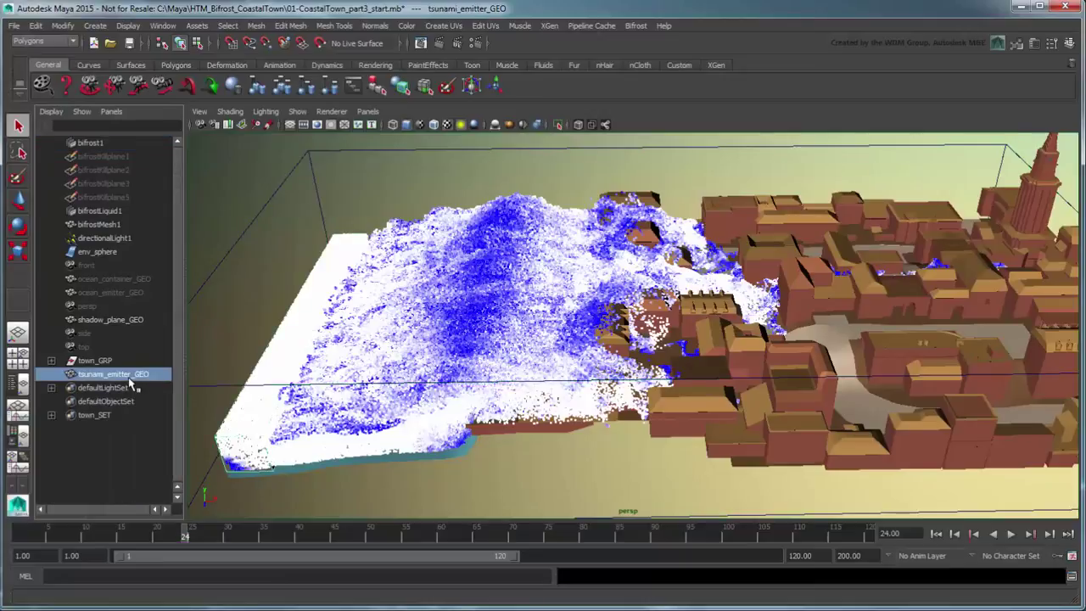
click(1036, 44)
click(926, 152)
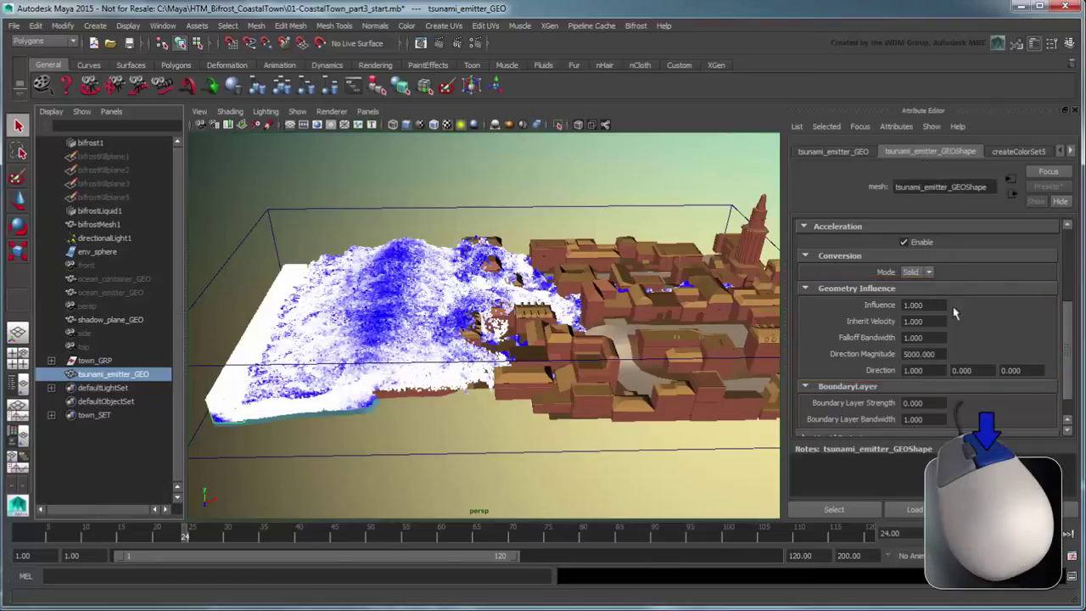
right_click(886, 357)
click(915, 375)
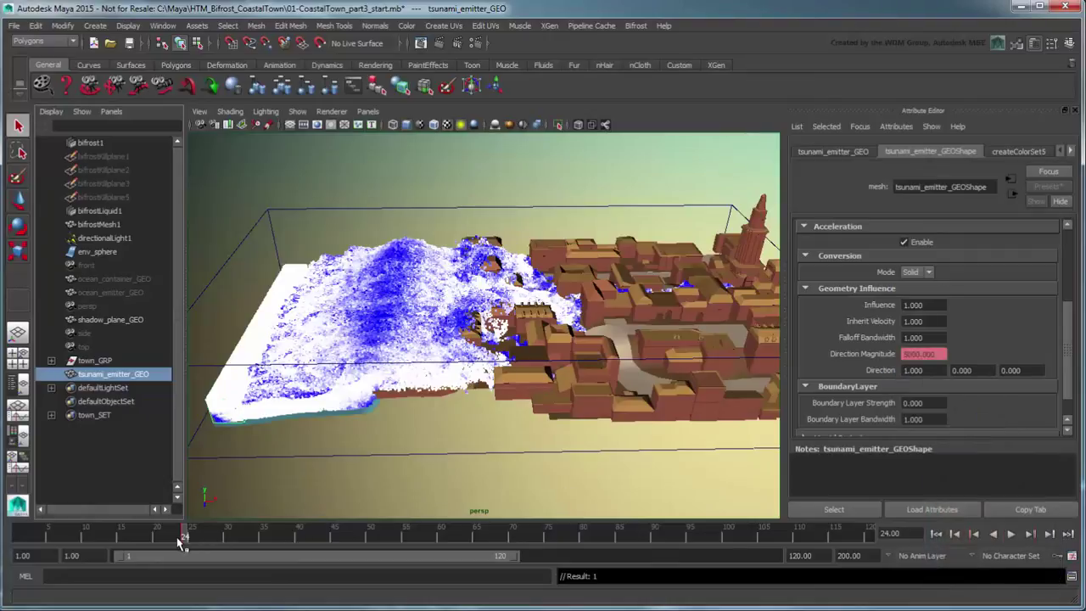
At frame 23, set the emitter's Direction Magnitude to 0 and key it.
drag(183, 543, 178, 538)
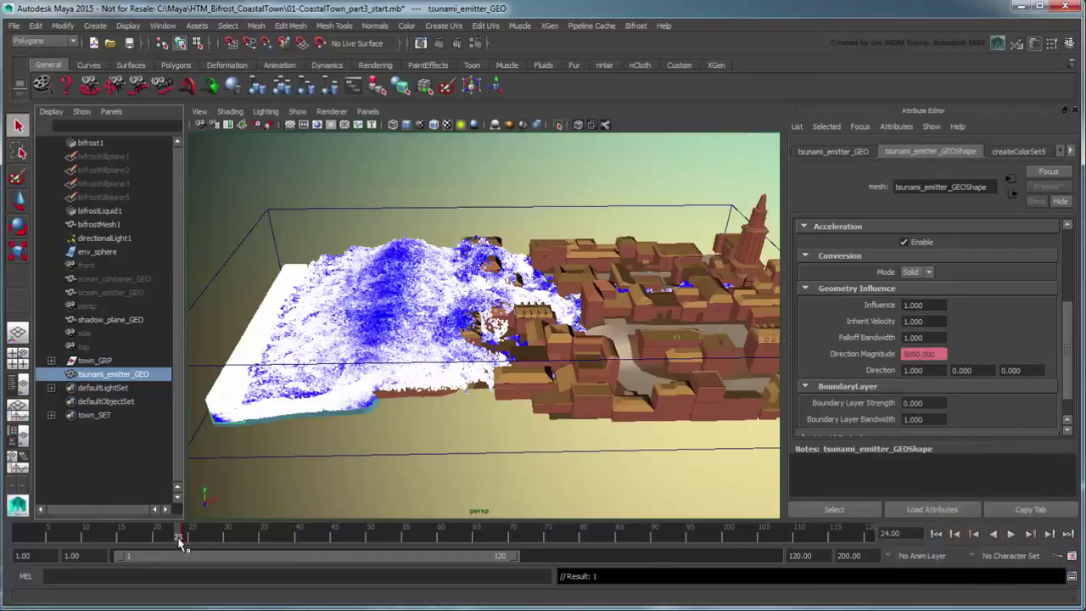
click(934, 353)
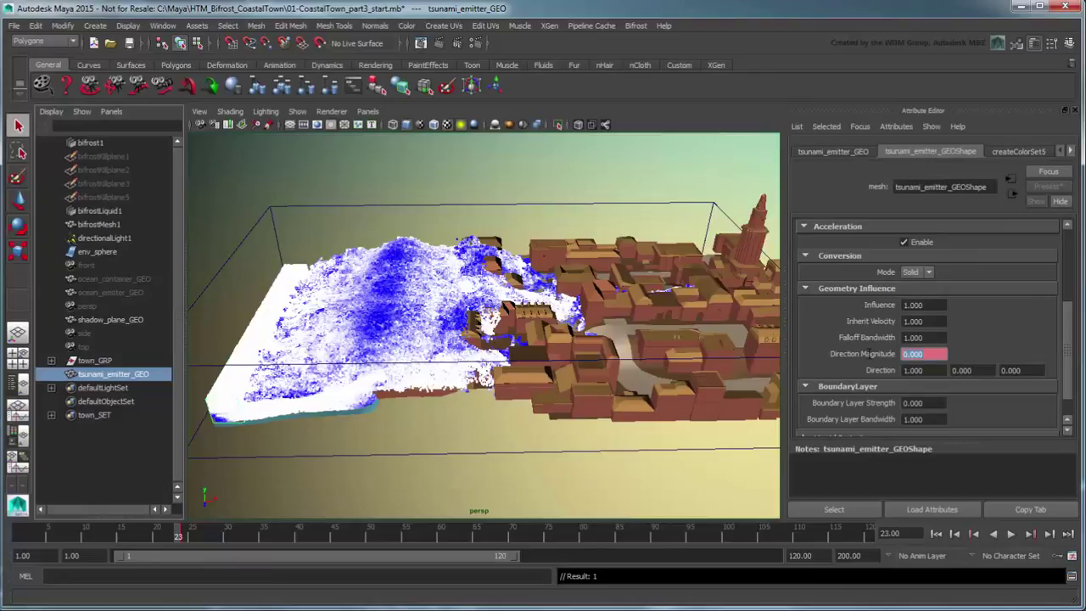
right_click(870, 356)
click(872, 371)
At frame 36, set the emitter's Direction Magnitude to 0, key it, and close its attributes.
click(268, 538)
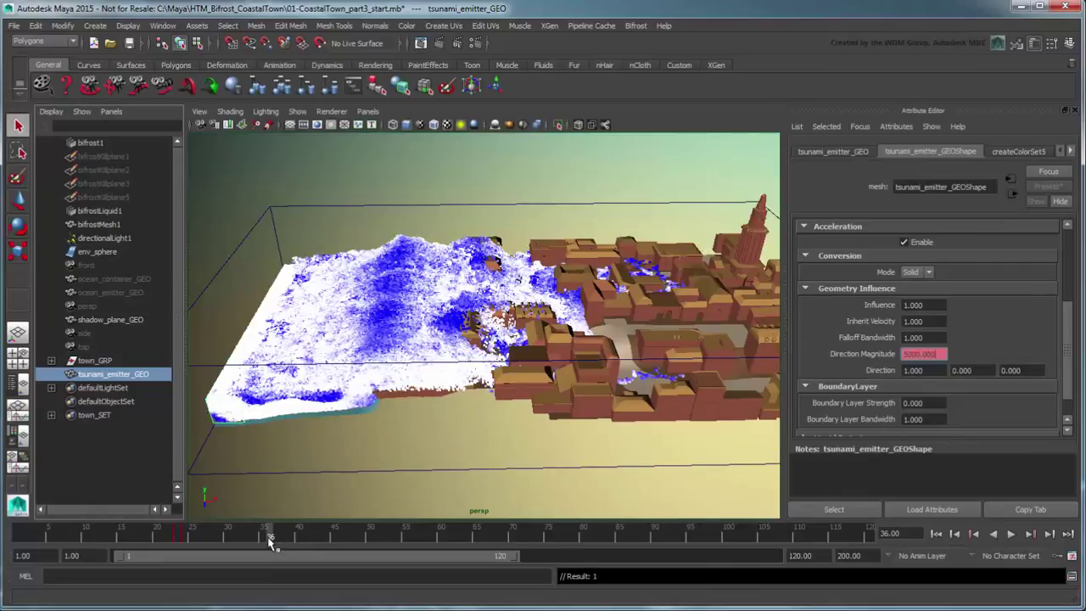
click(930, 353)
right_click(890, 357)
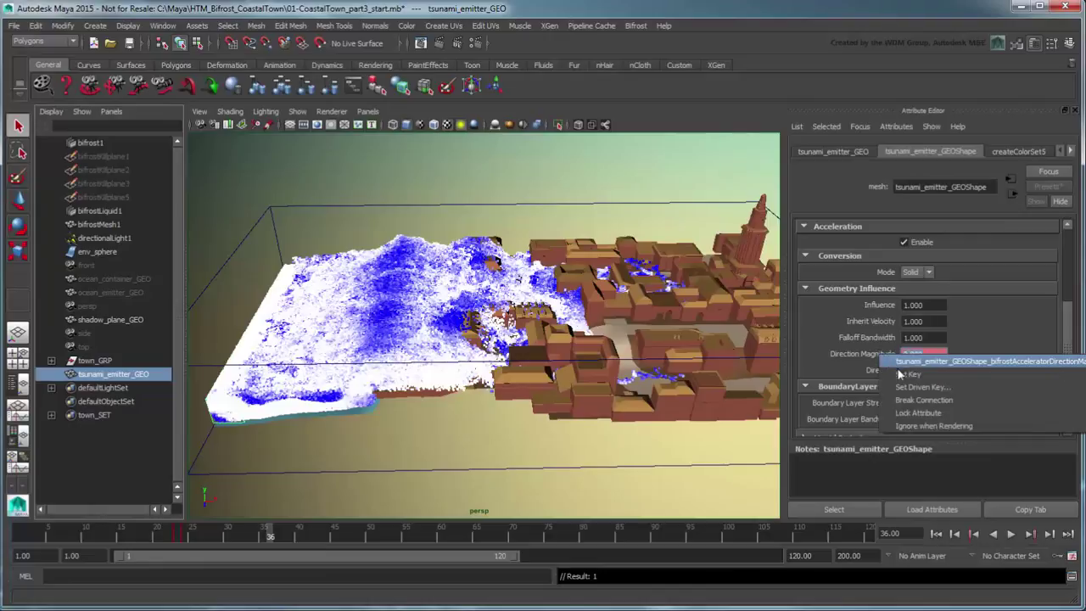
click(901, 374)
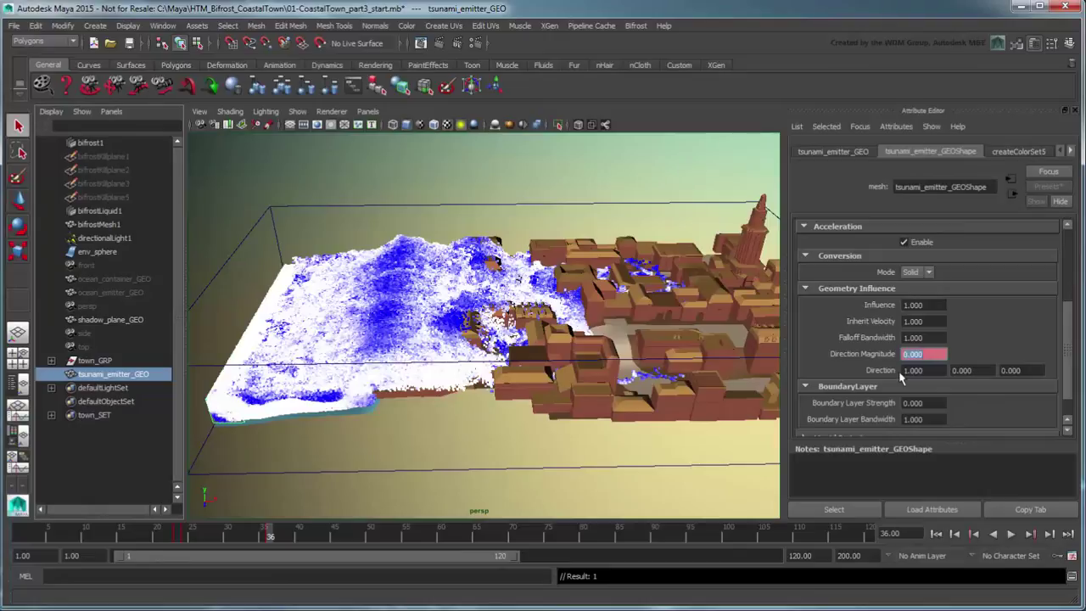
click(1074, 111)
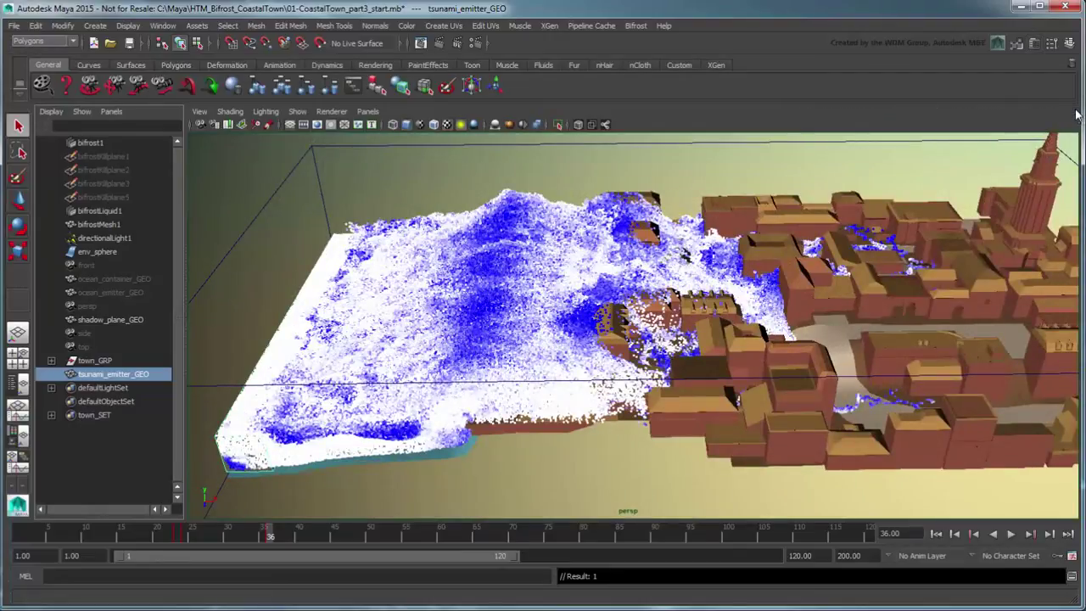
Recompute the simulation with the keyed acceleration by playing from the start to frame 90.
click(935, 534)
click(1010, 534)
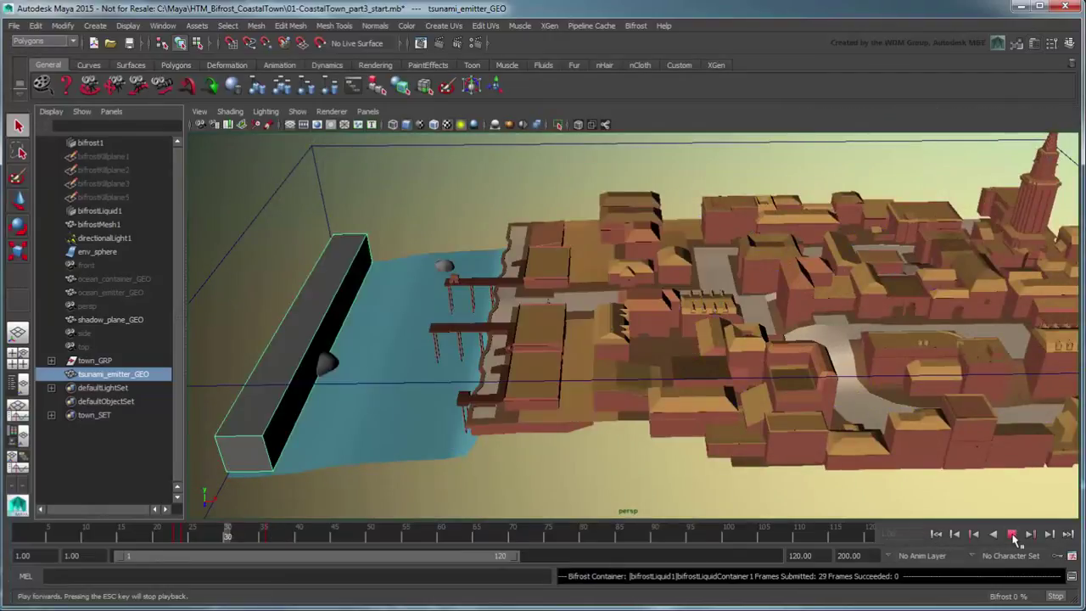
click(1012, 534)
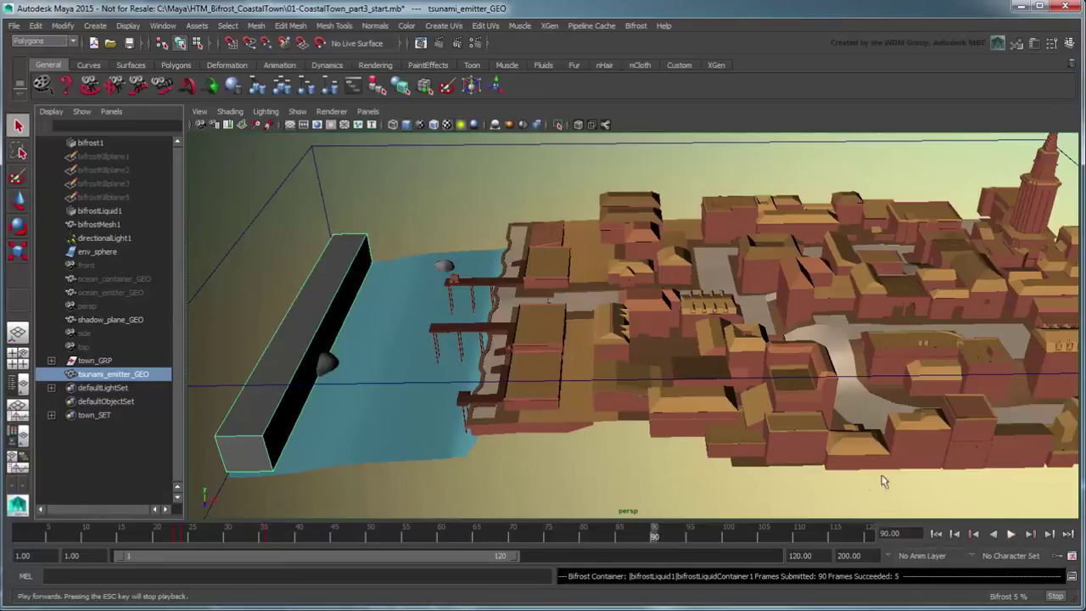
Select bifrost1 and play back the cached simulation of the timed wave, stopping at frame 90.
click(132, 144)
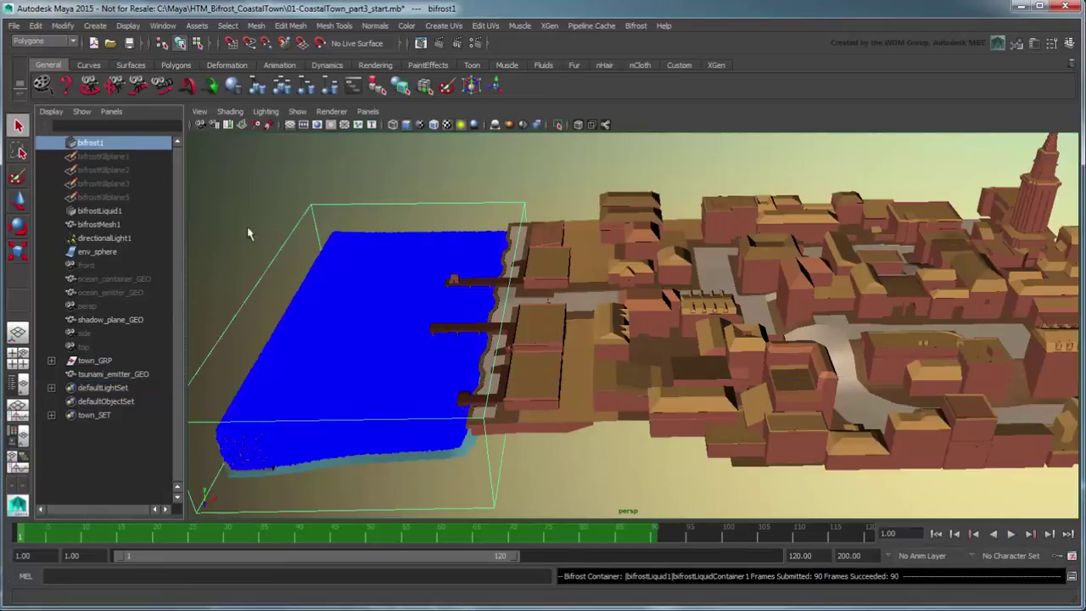
click(1010, 534)
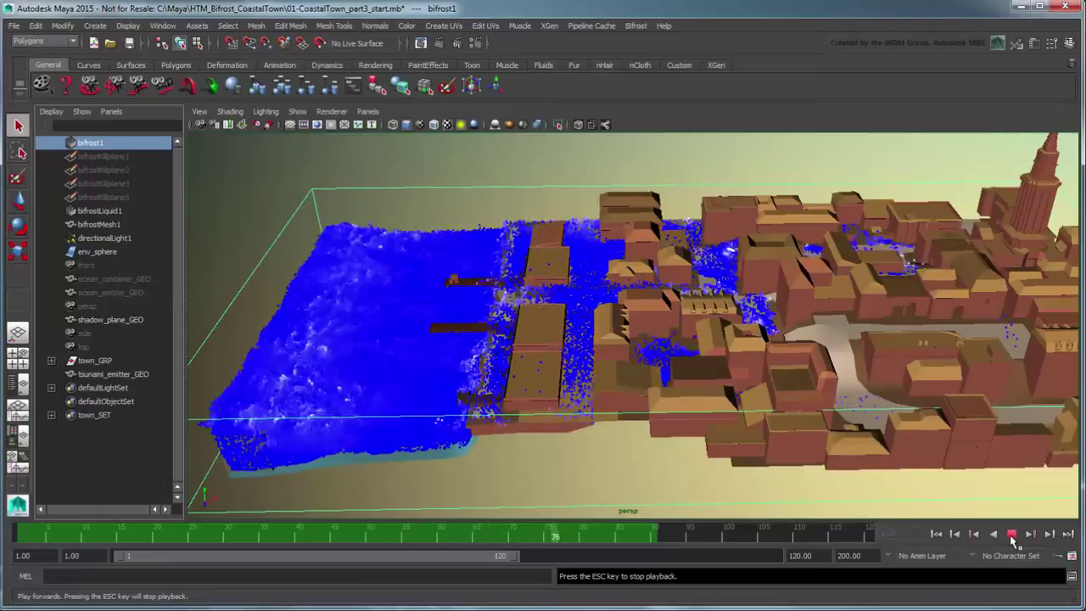
click(1012, 535)
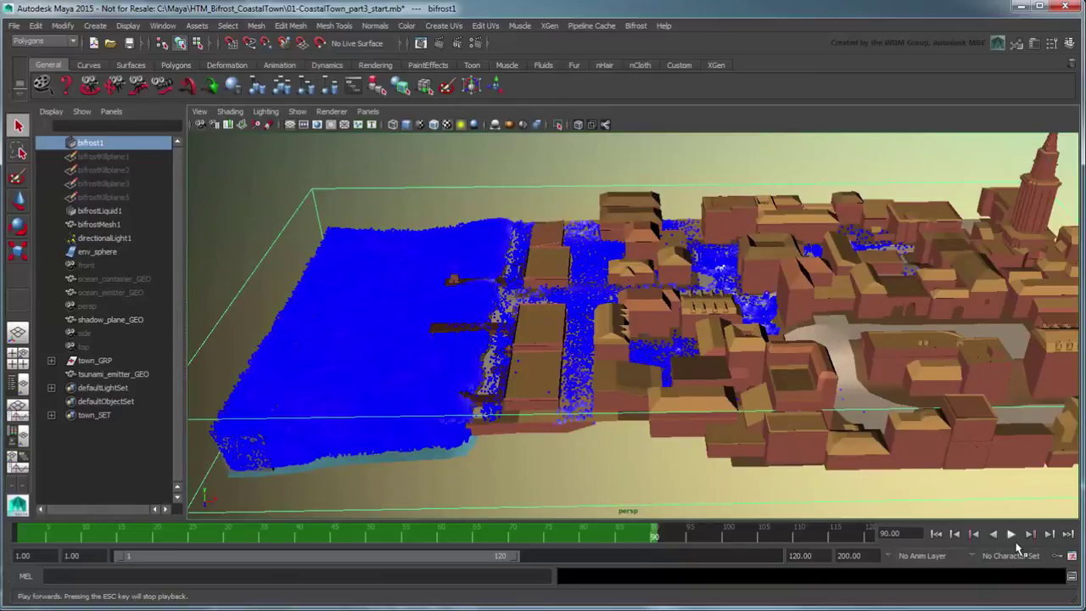
Hide tsunami_emitter_GEO.
click(145, 375)
key(ctrl+h)
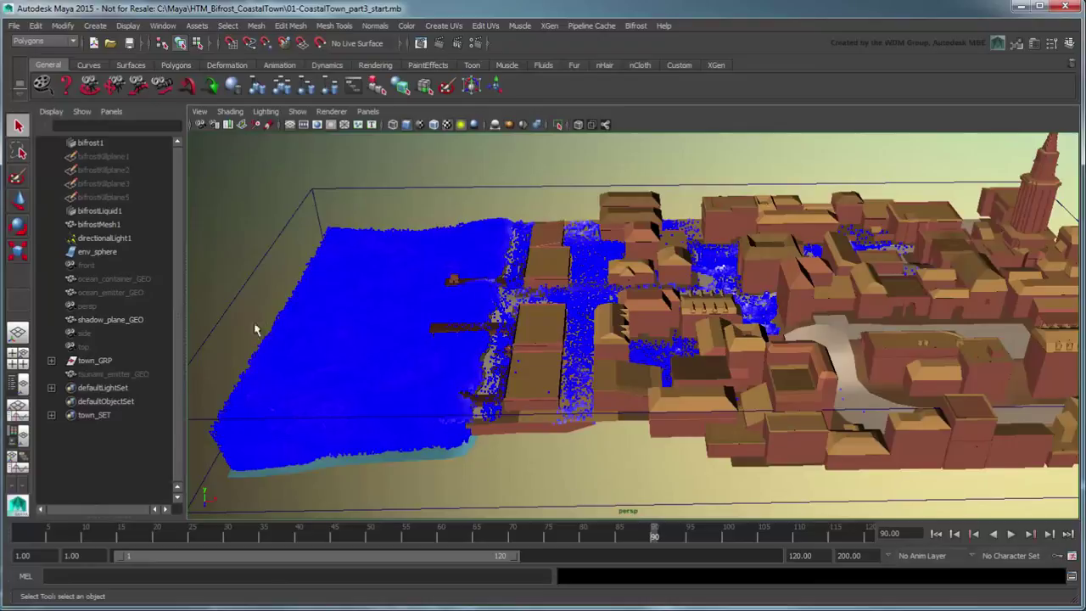
Set the Master Voxel Size of bifrostLiquid1's liquid container to 0.2.
click(115, 211)
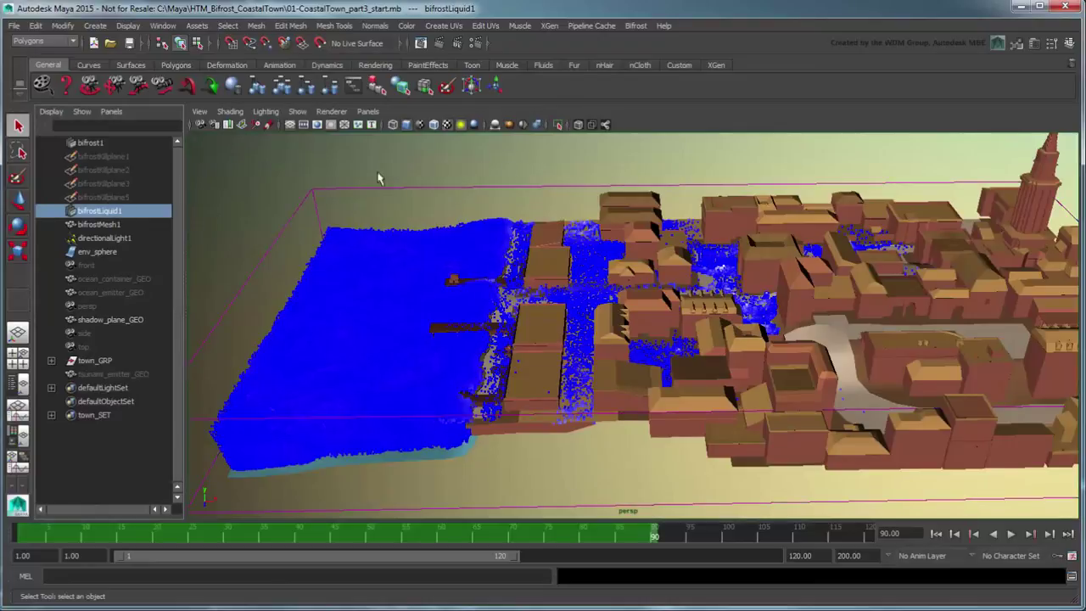
click(1032, 47)
click(928, 243)
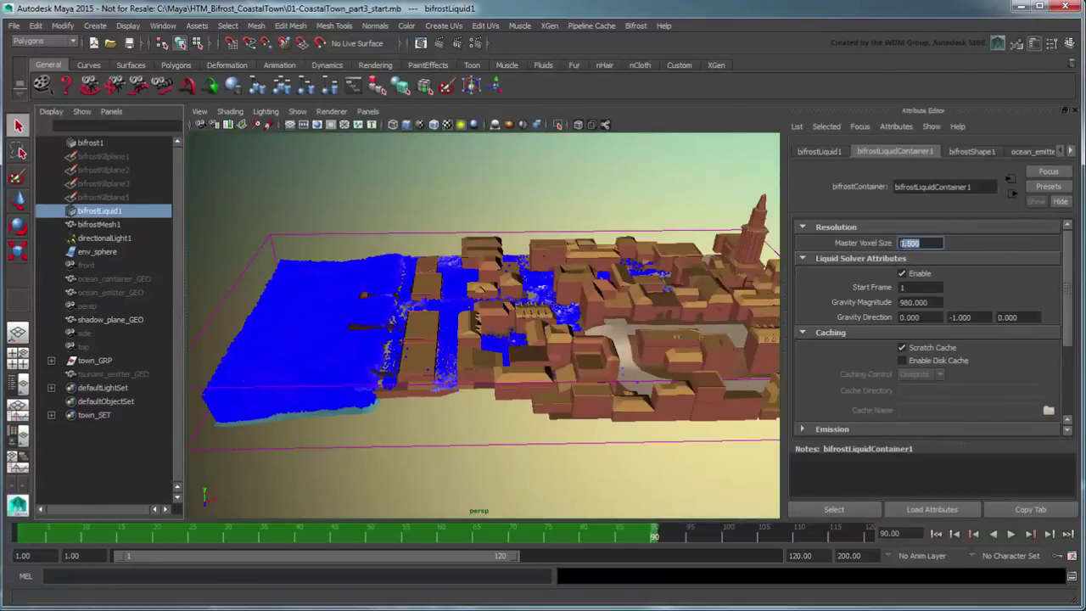
text(0.2)
key(Return)
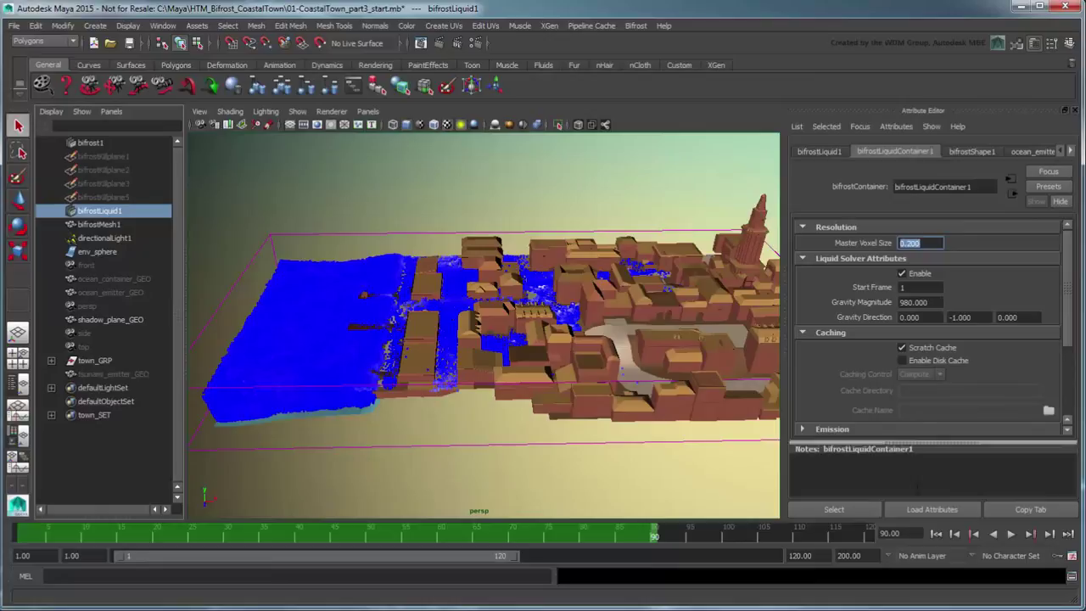
Recompute the simulation at the finer resolution by playing from the start to frame 90, and open the bifrostShape1 attributes.
click(936, 533)
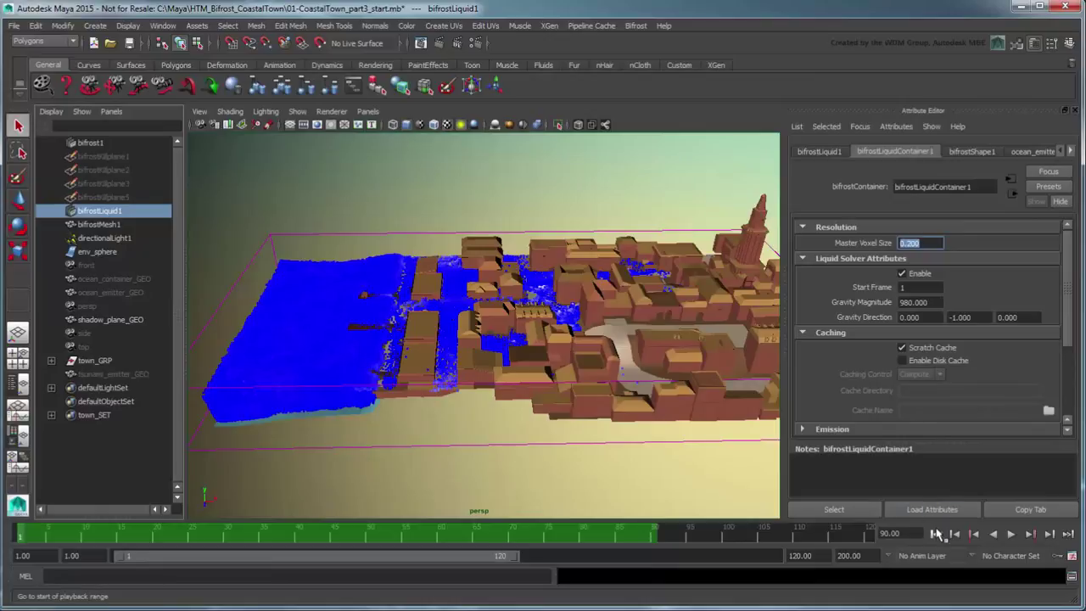
click(1011, 535)
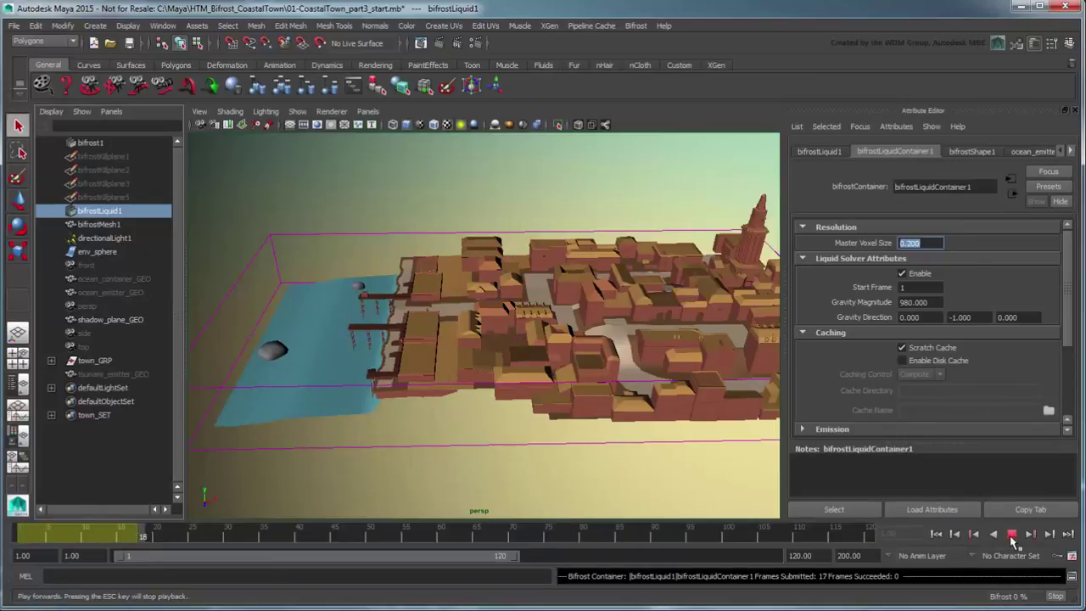
click(1011, 536)
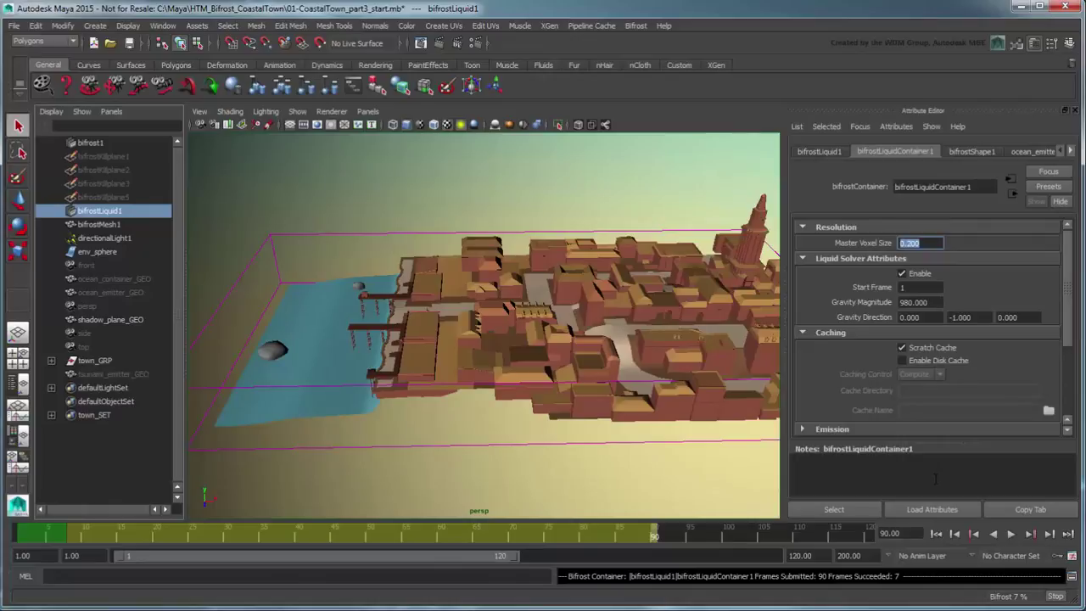
click(973, 154)
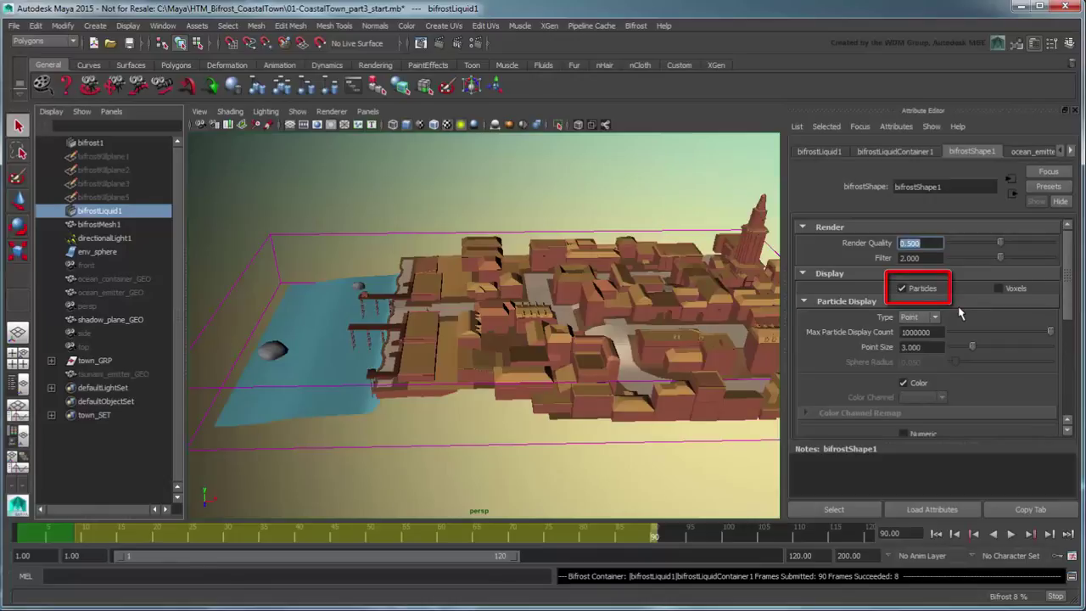
Disable background processing and scratch caching in the Bifrost options.
click(637, 27)
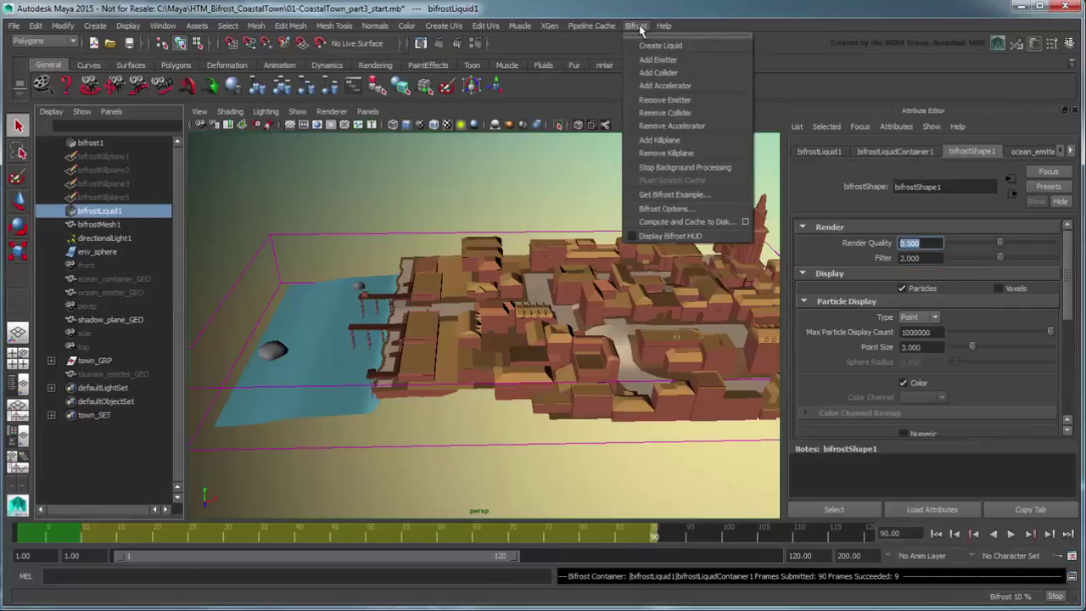
click(717, 208)
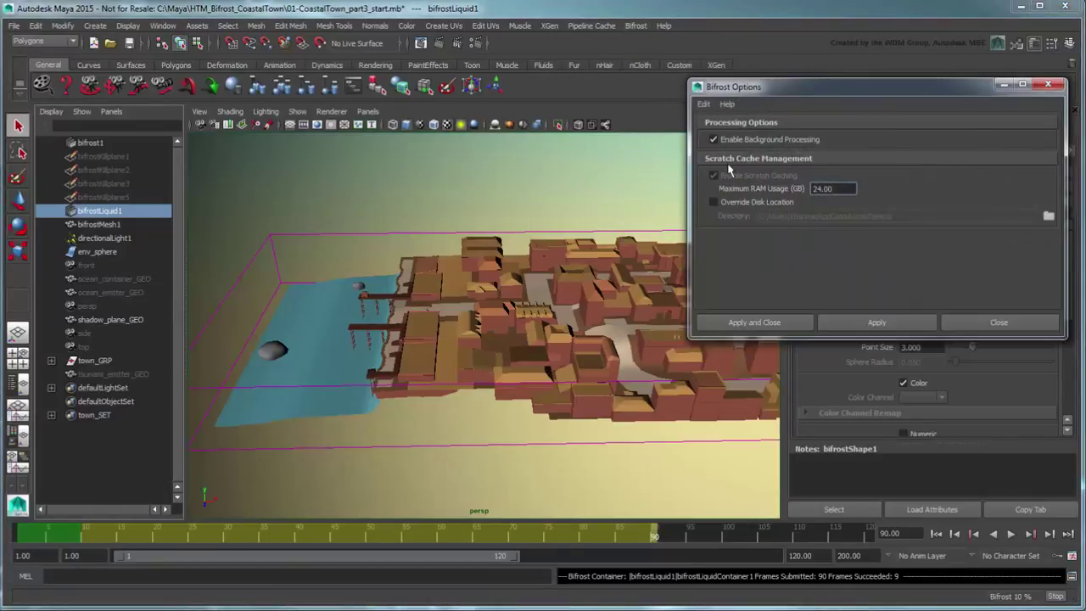
click(745, 140)
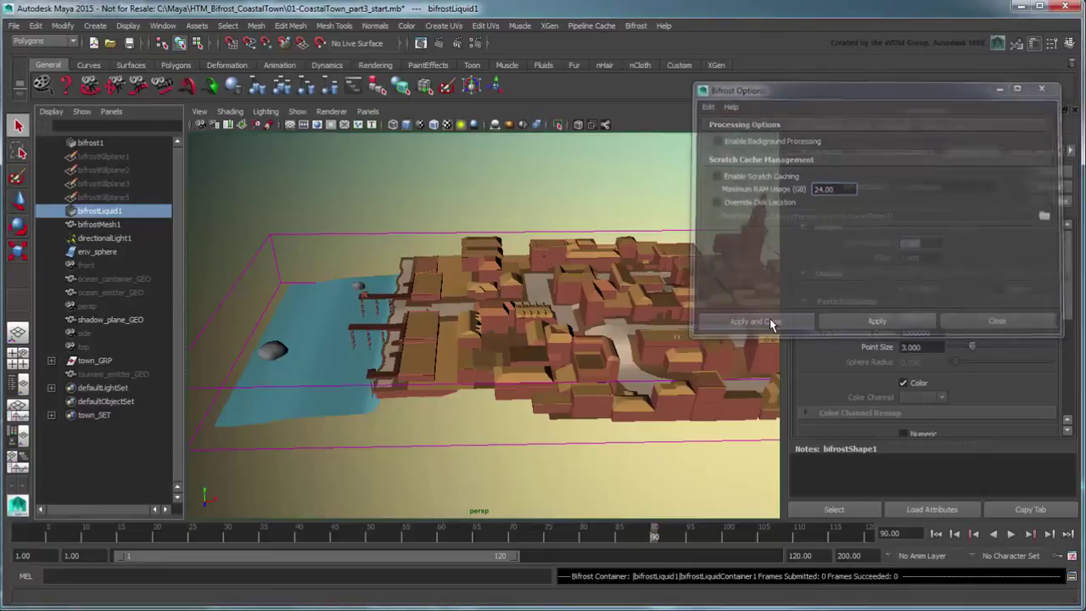
click(772, 322)
Compute and cache bifrost1's simulation to disk, and review the caching settings of its liquid container.
click(134, 143)
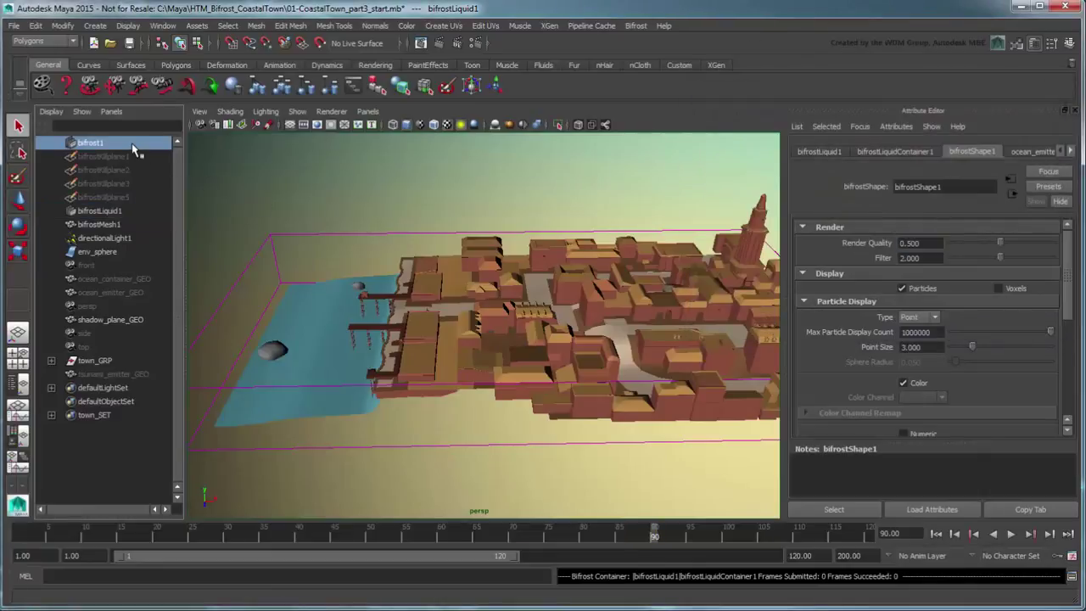
click(635, 26)
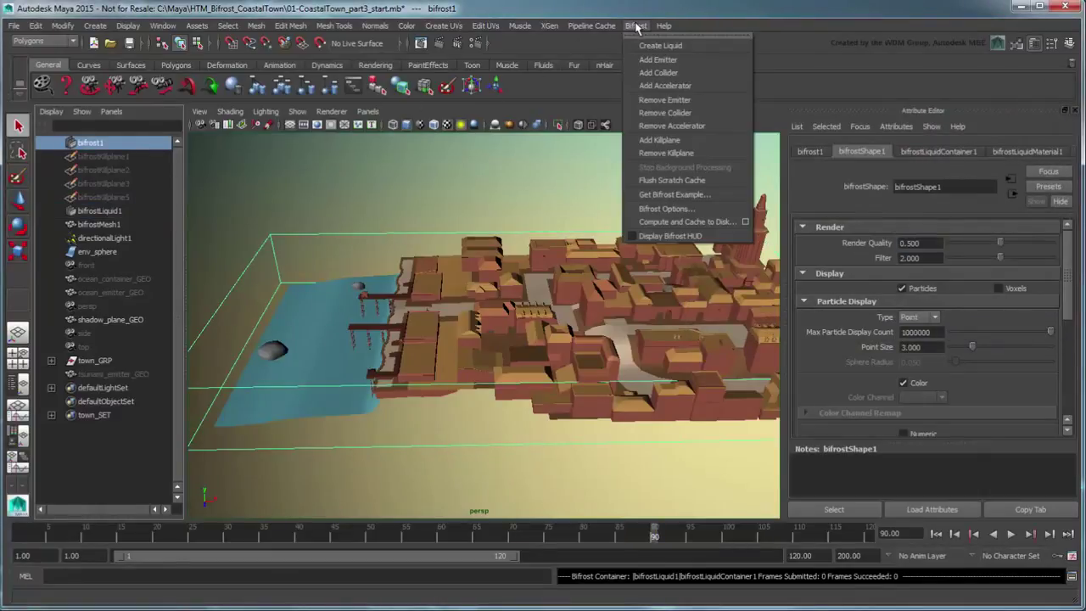
click(726, 223)
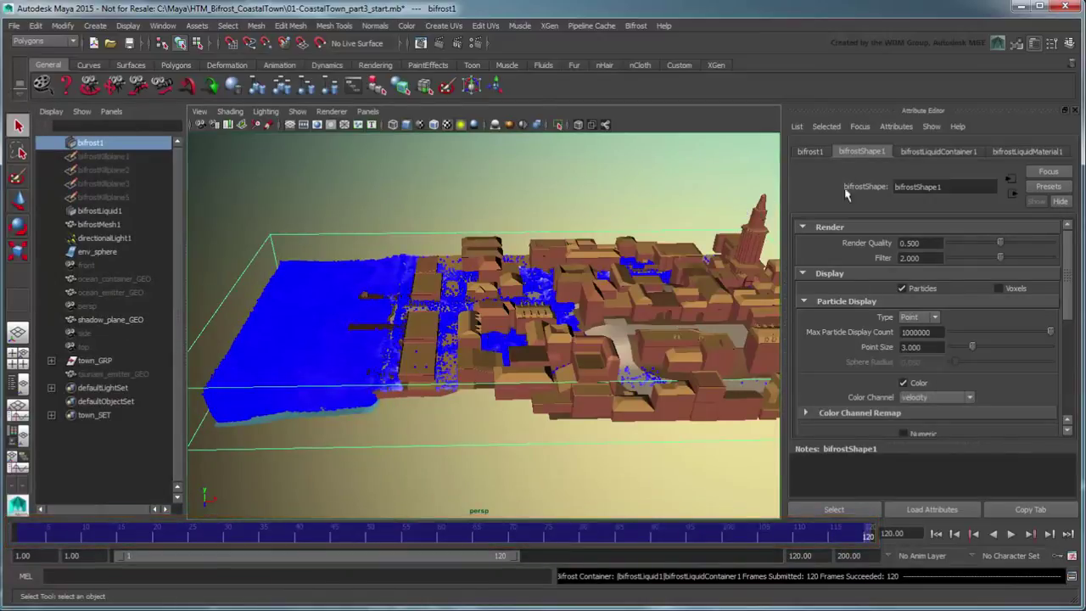
click(941, 151)
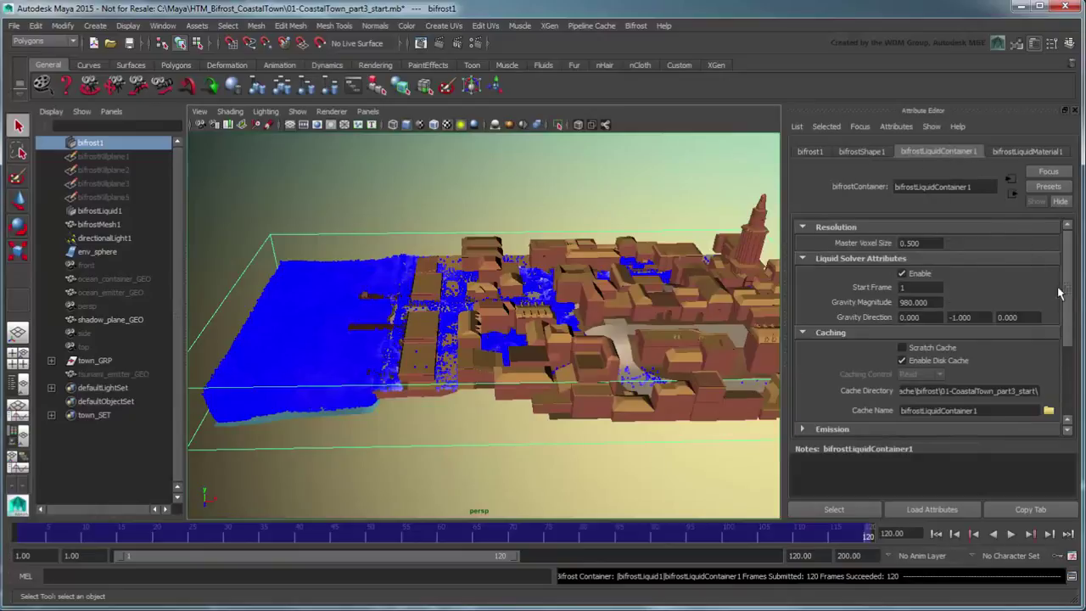
drag(1069, 292, 1077, 349)
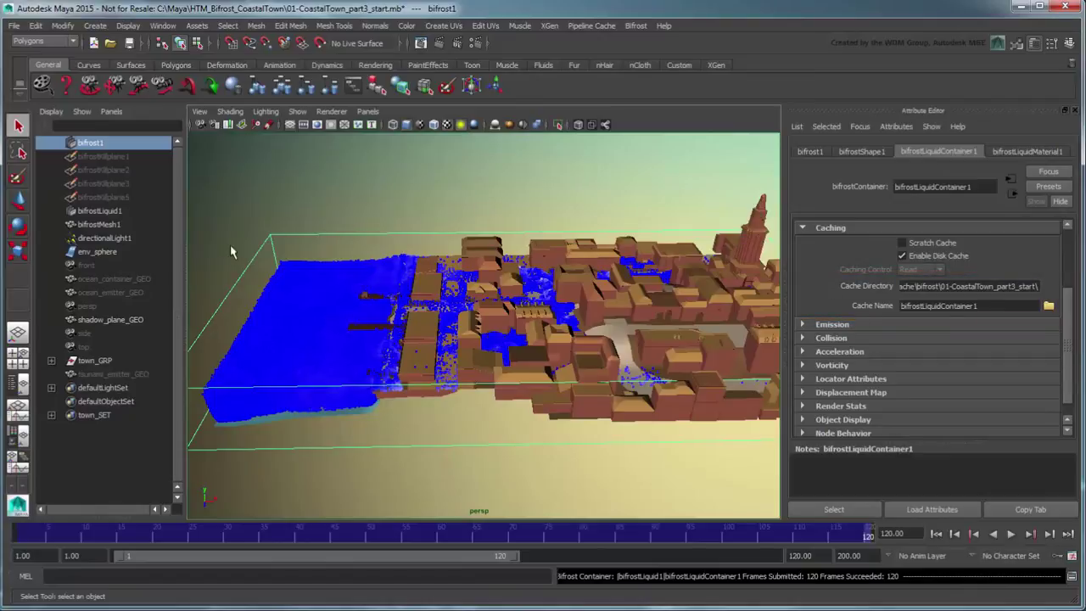
Delete ocean_container_GEO and the four Bifrost killplanes from the scene.
click(134, 280)
ctrl+click(117, 195)
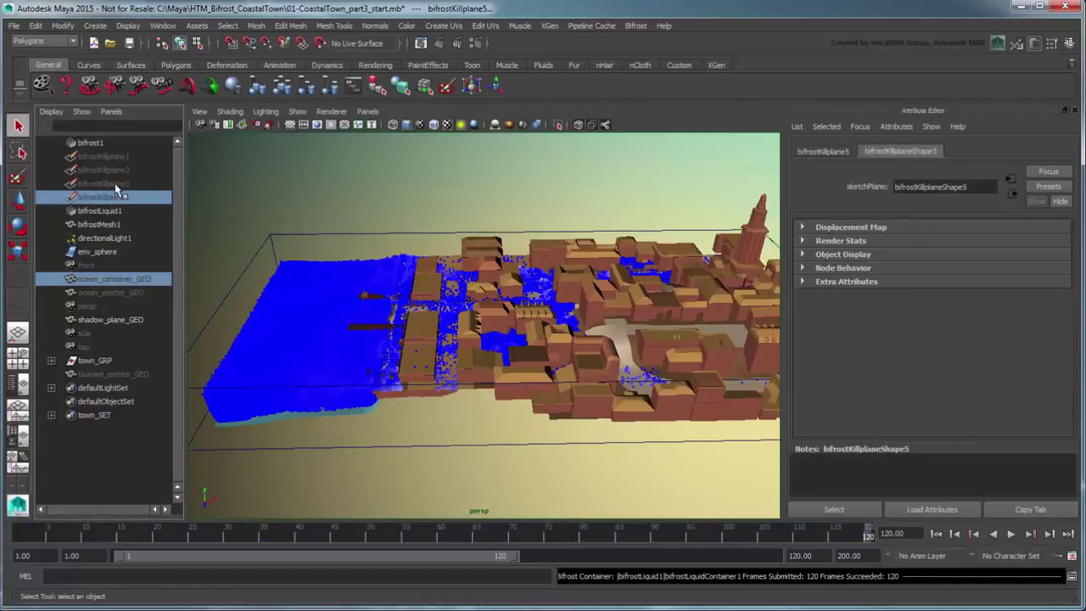
ctrl+click(117, 183)
ctrl+click(117, 169)
ctrl+click(117, 156)
key(Delete)
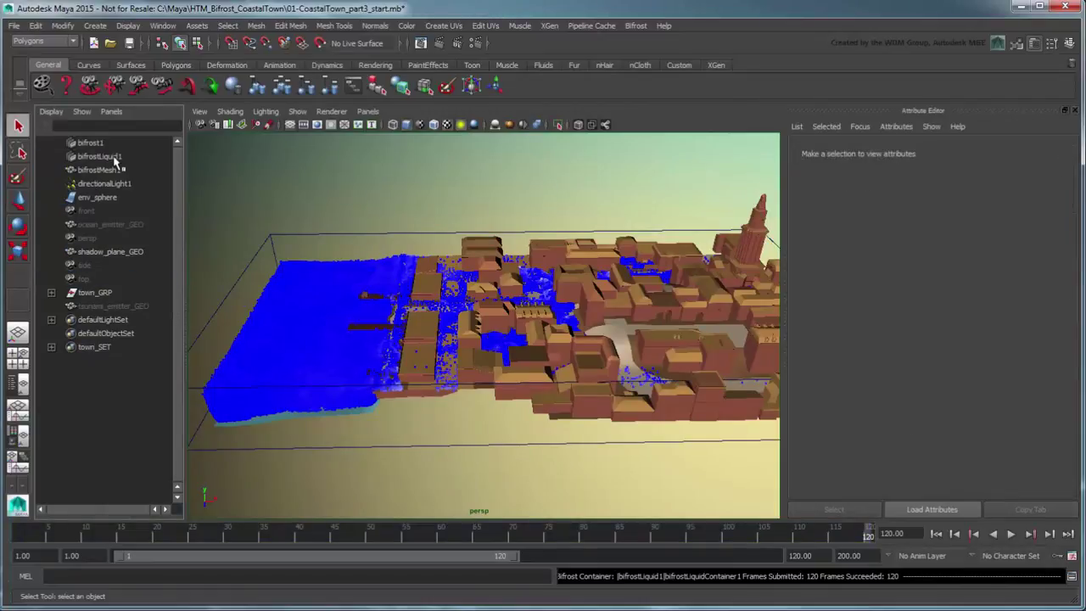
Enlarge the viewport by closing the attribute display and scrub the disk-cached simulation from the start to frame 64.
click(1074, 110)
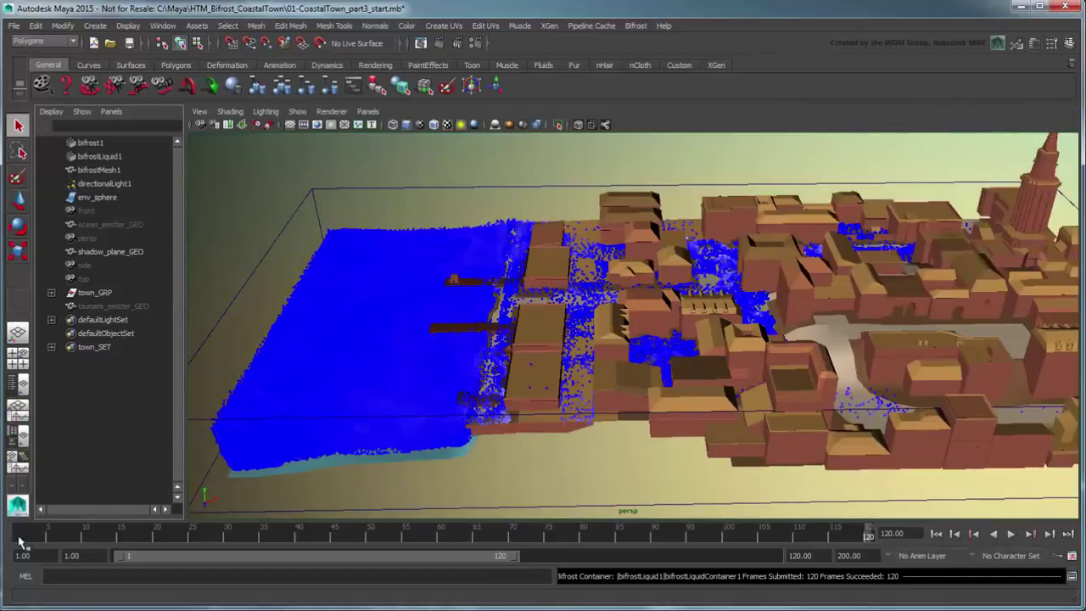
drag(19, 540, 473, 537)
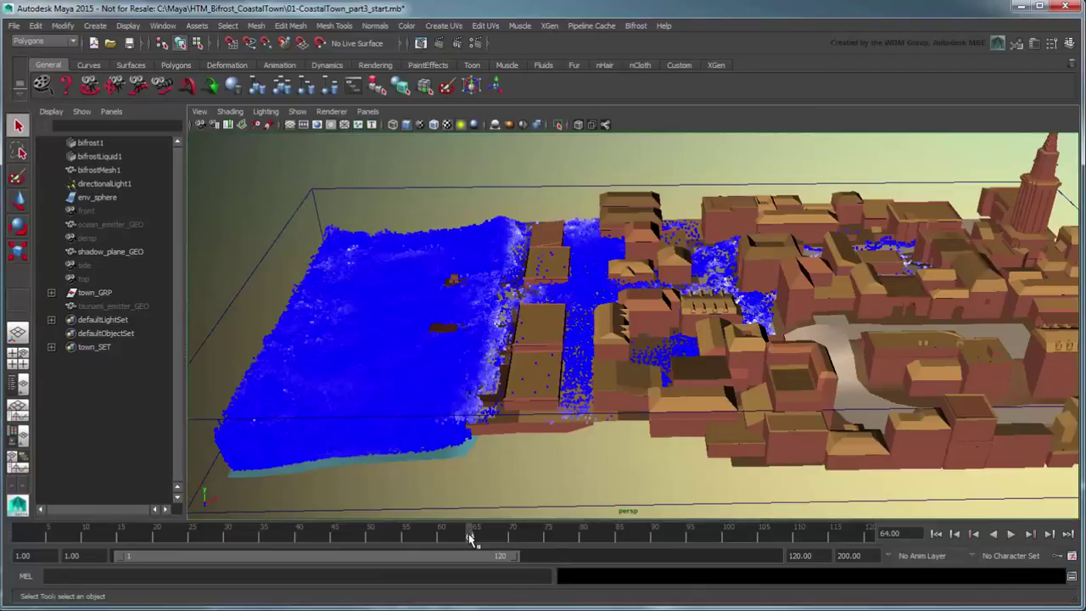
Turn off the particle display of bifrost1 and enable Bifrost Meshing for it.
click(107, 144)
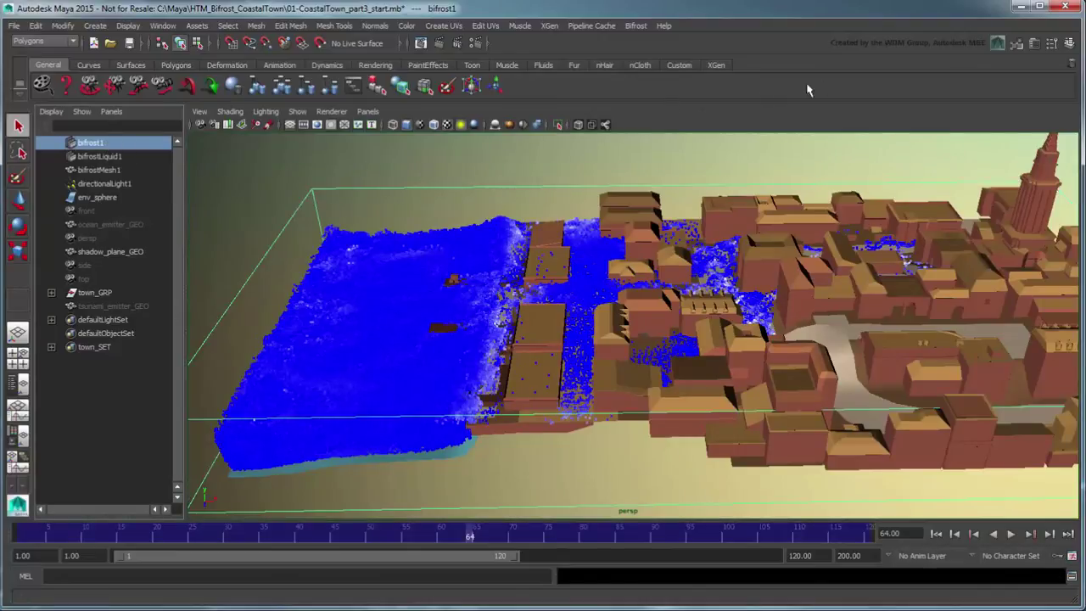
click(1032, 46)
click(930, 248)
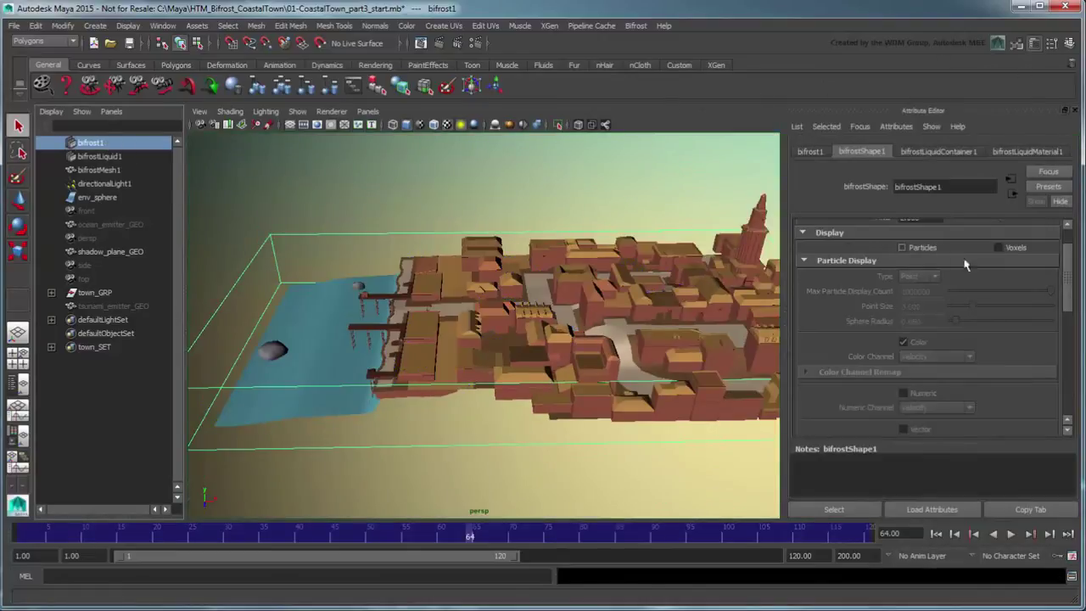
drag(1064, 275, 1069, 369)
click(933, 306)
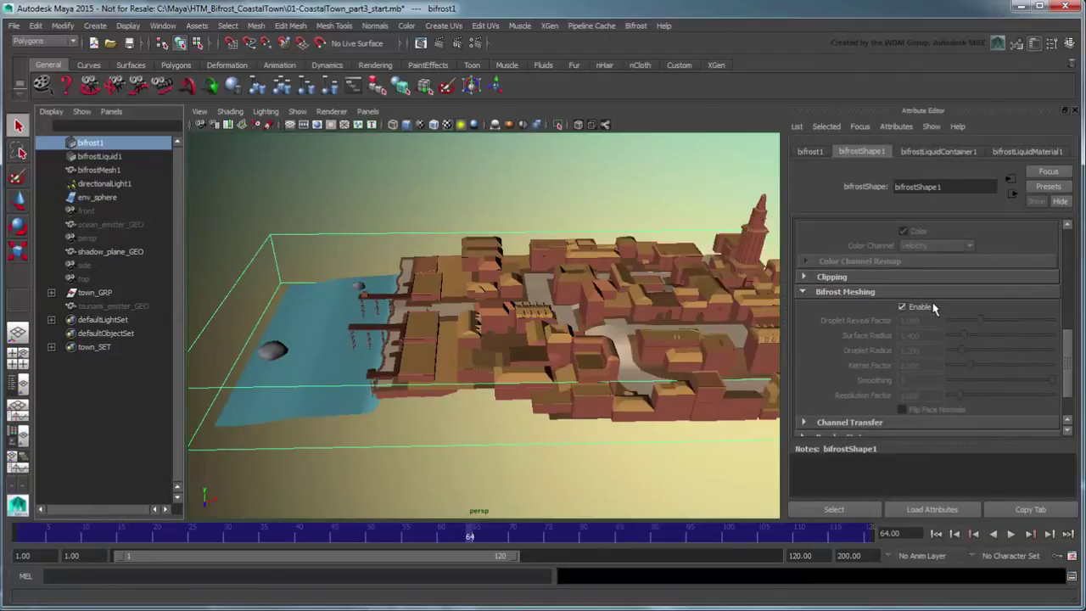
scroll(377, 407, up, 3)
scroll(377, 407, up, 3)
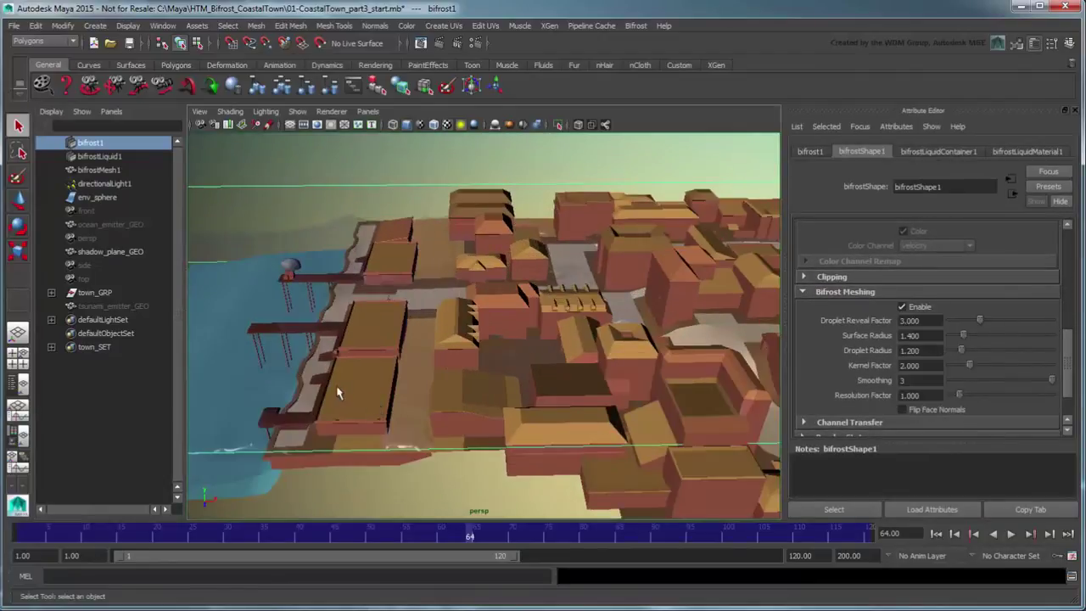
alt+middle_drag(339, 391, 597, 349)
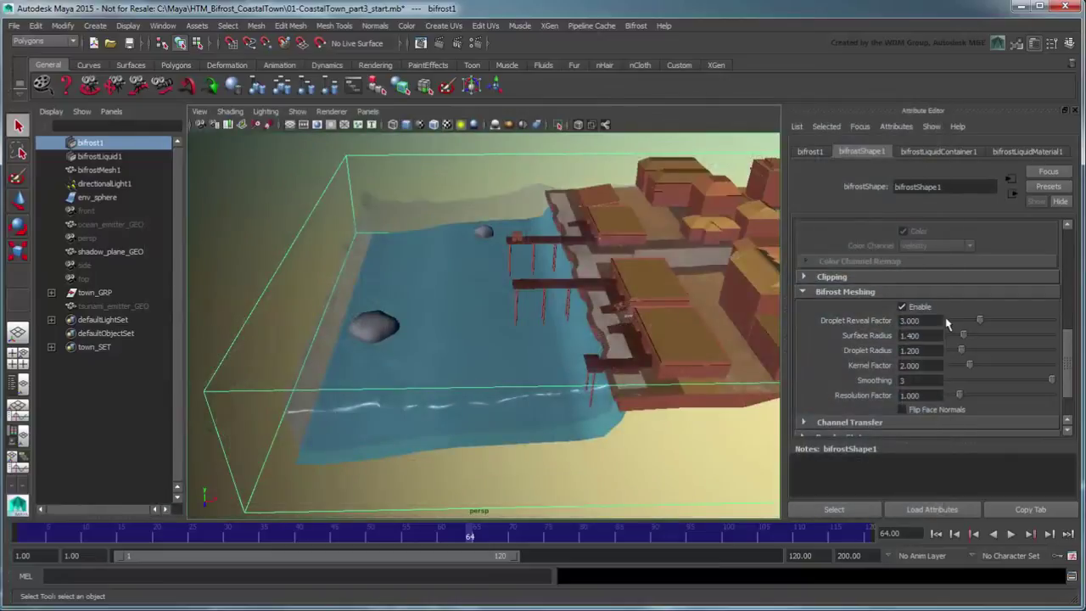
Set the liquid mesh's Droplet Reveal Factor to 5 and its Resolution Factor to 2.
click(929, 321)
text(5)
key(Return)
click(931, 395)
text(2)
key(Return)
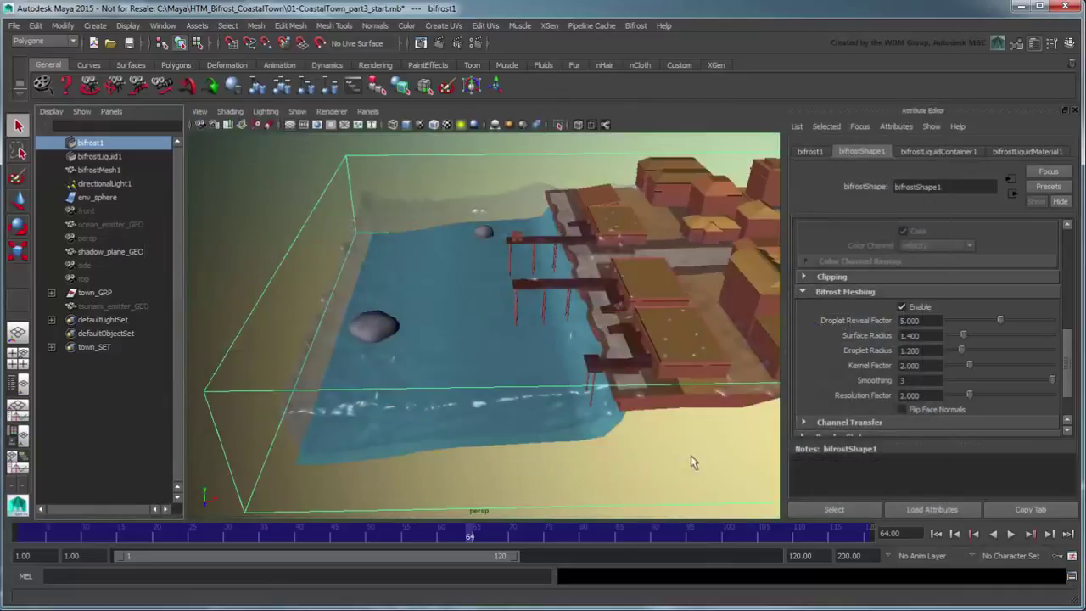
Export the selected bifrost1 as an Alembic cache named tsunami_alembic over the time slider range, with Write Color Sets enabled.
click(585, 27)
mouse_move(605, 45)
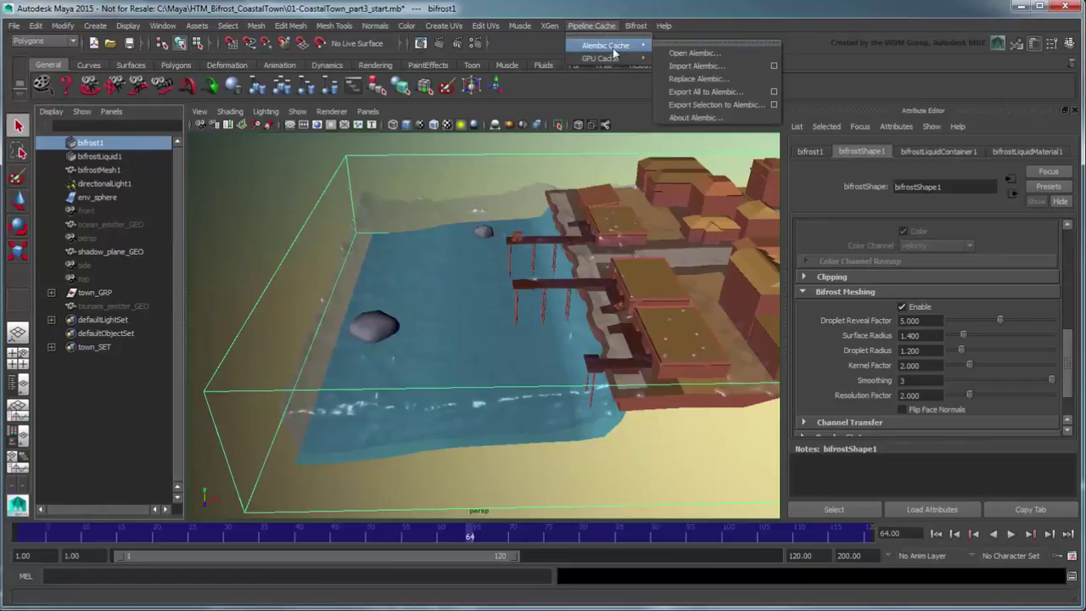
click(750, 105)
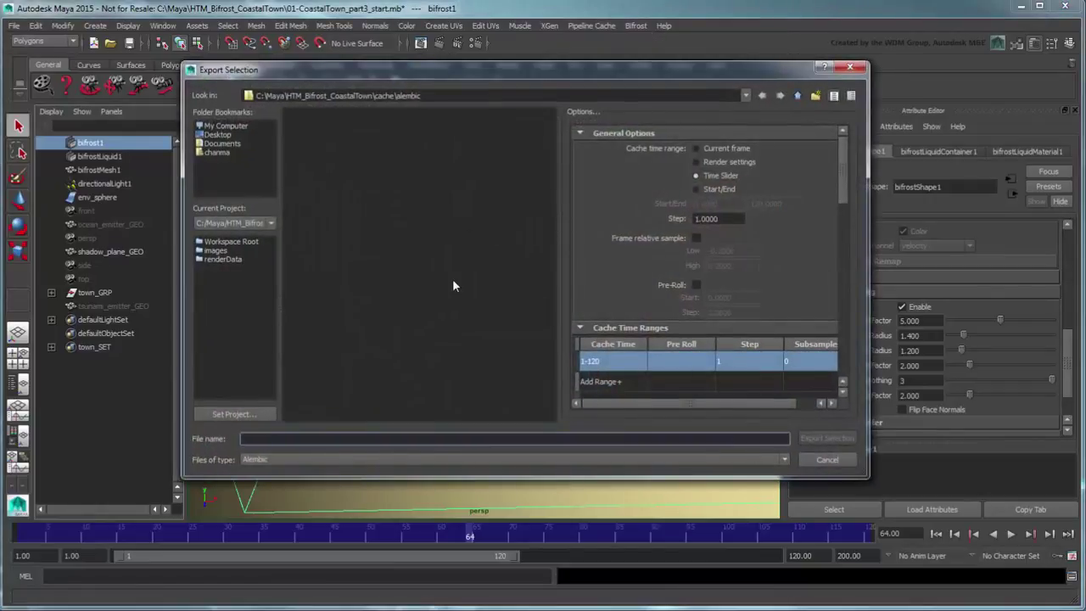
drag(838, 168, 854, 333)
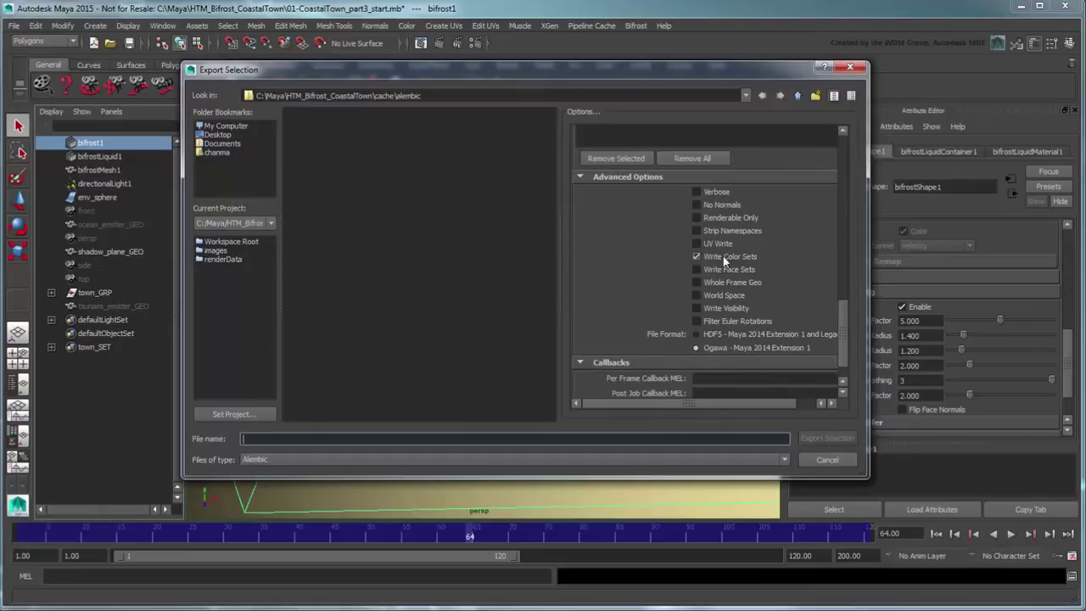
text(tsunami)
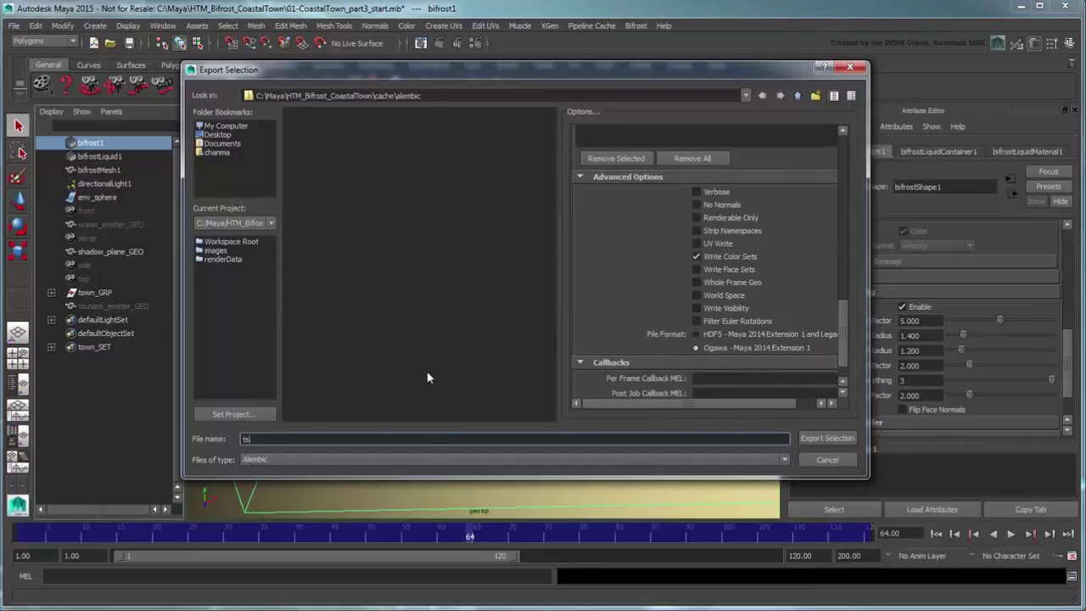
text(_alembic)
click(829, 438)
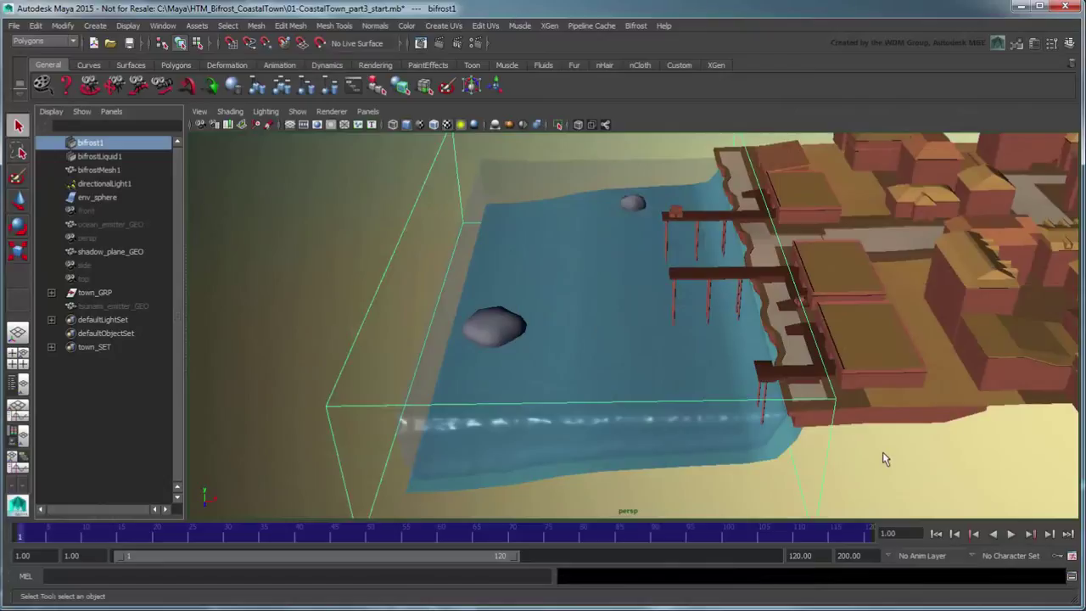
Deselect everything and import tsunami_alembic.abc to the scene root.
click(882, 458)
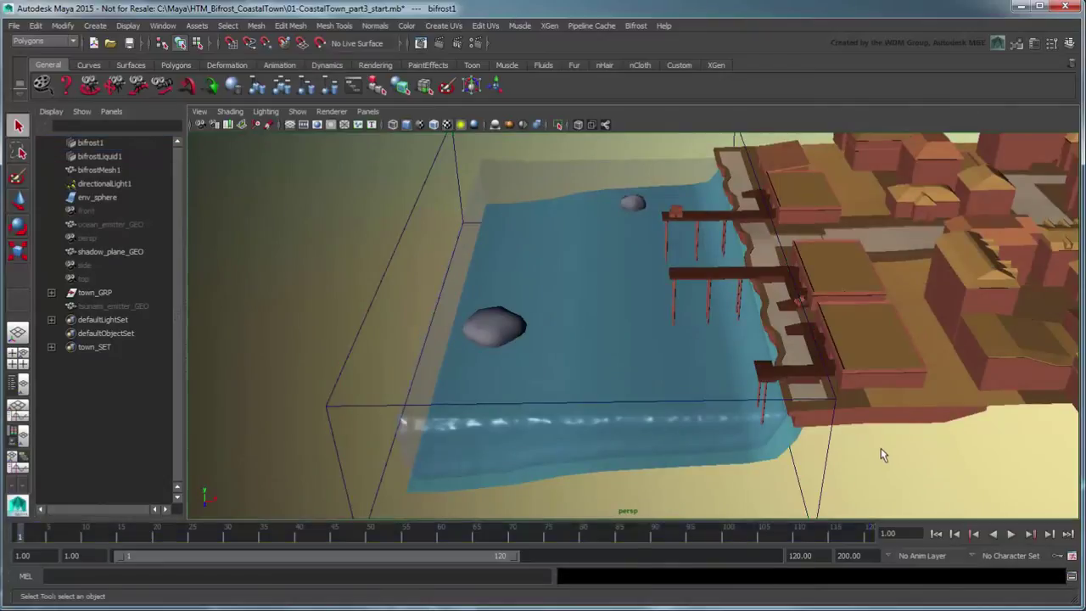
click(594, 26)
mouse_move(606, 45)
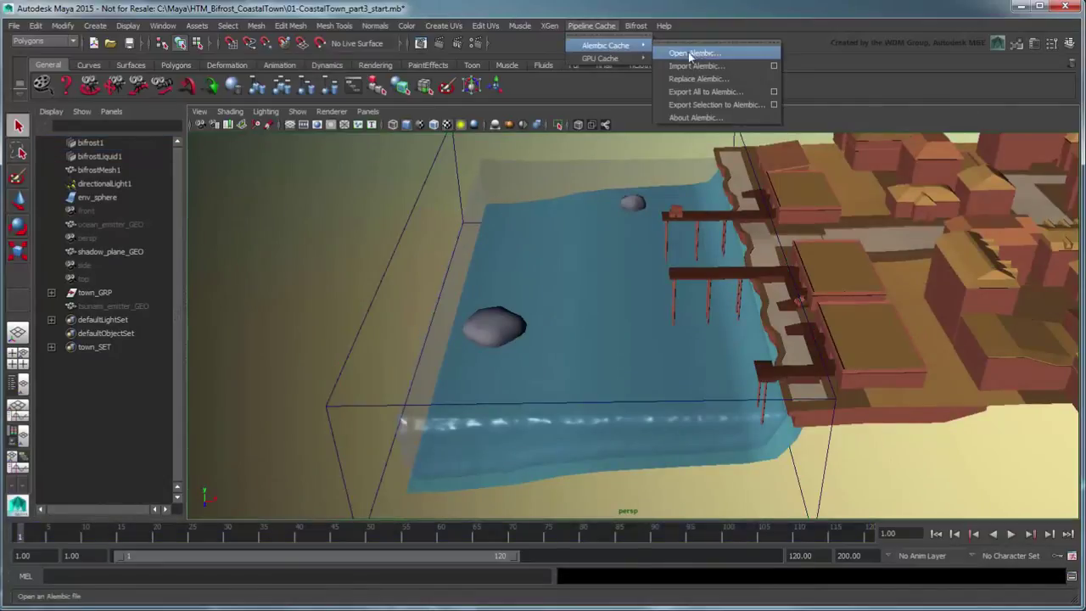
click(695, 66)
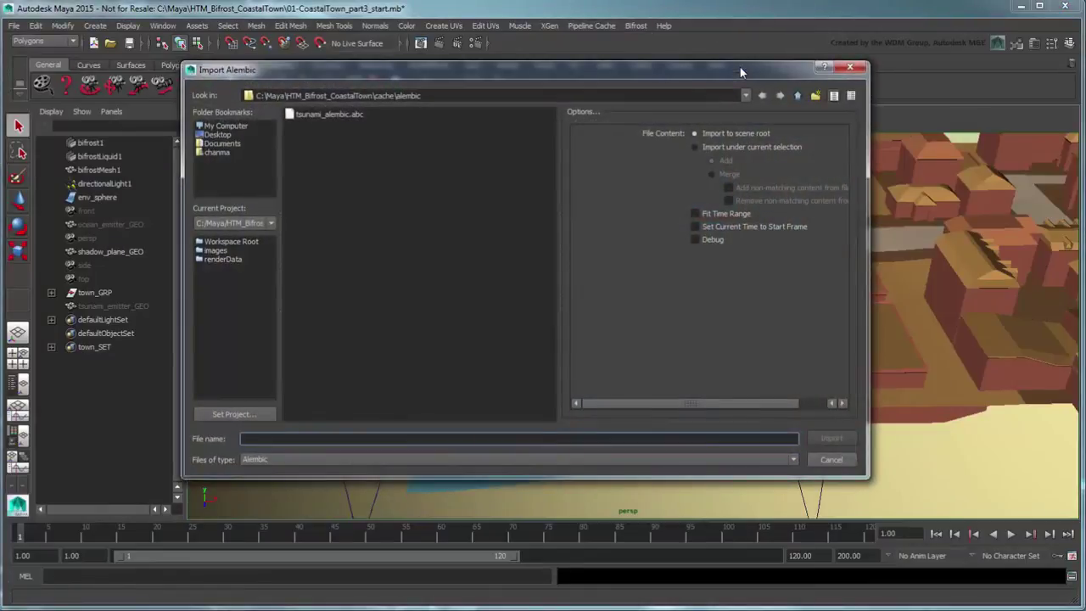
click(339, 114)
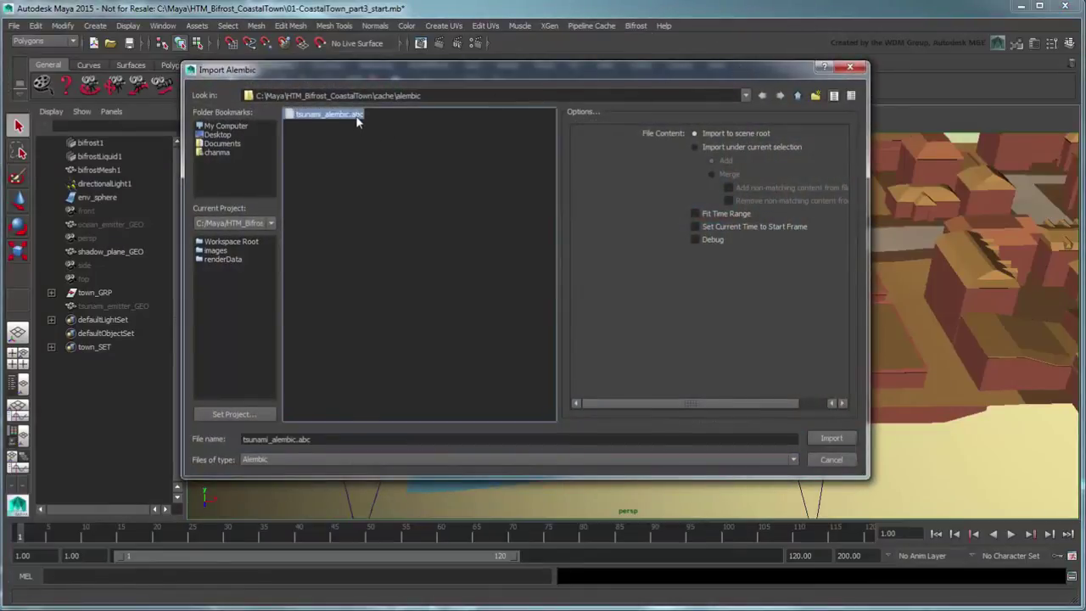
click(831, 439)
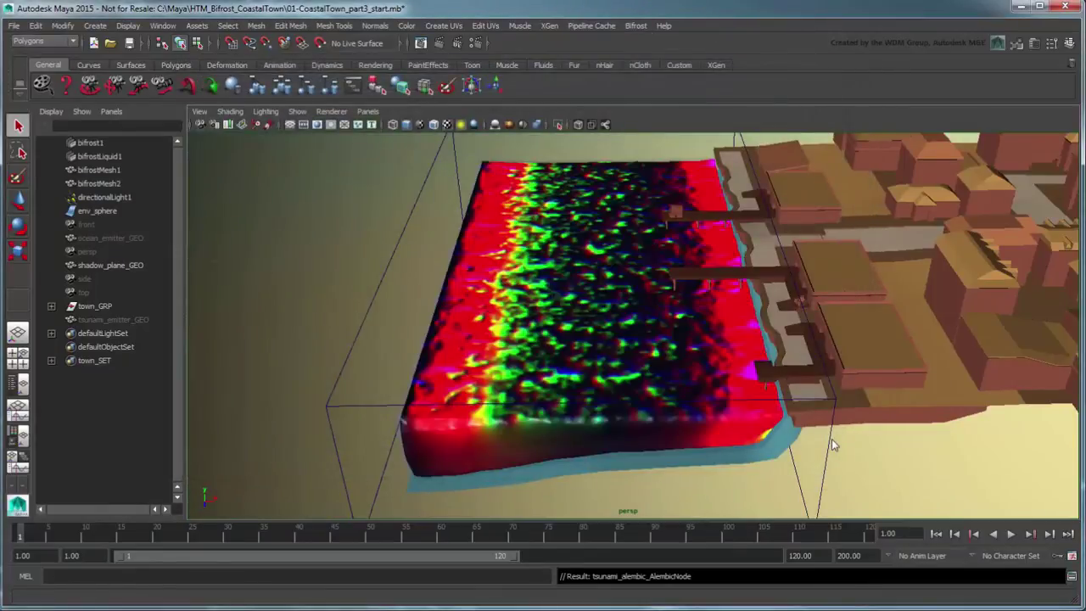
Assign the existing bifrostLiquidMaterial1 to the imported Alembic mesh bifrostMesh2.
click(524, 172)
right_click(524, 172)
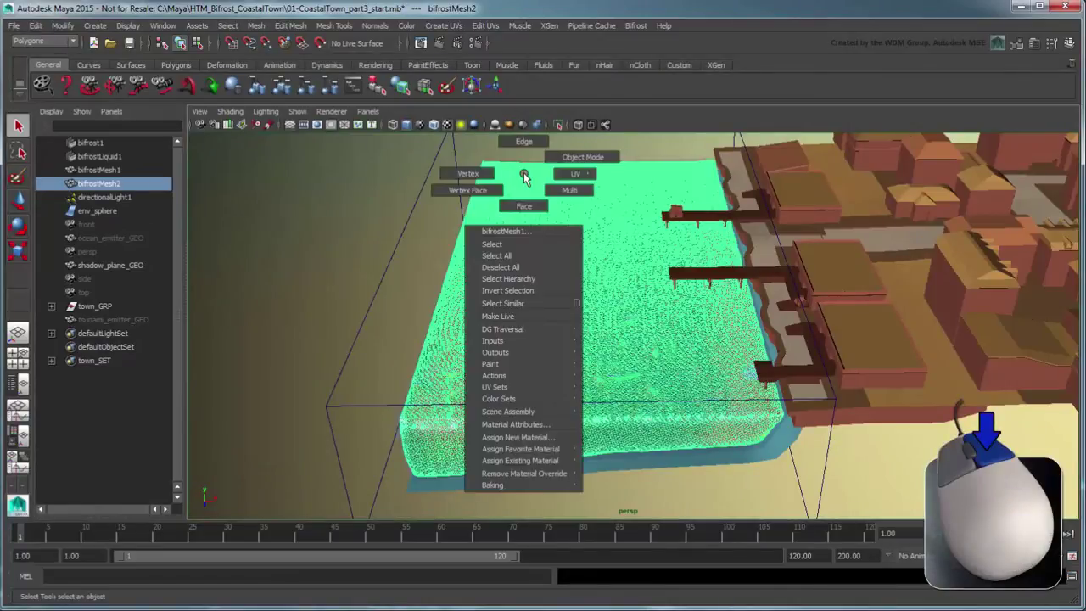
mouse_move(564, 463)
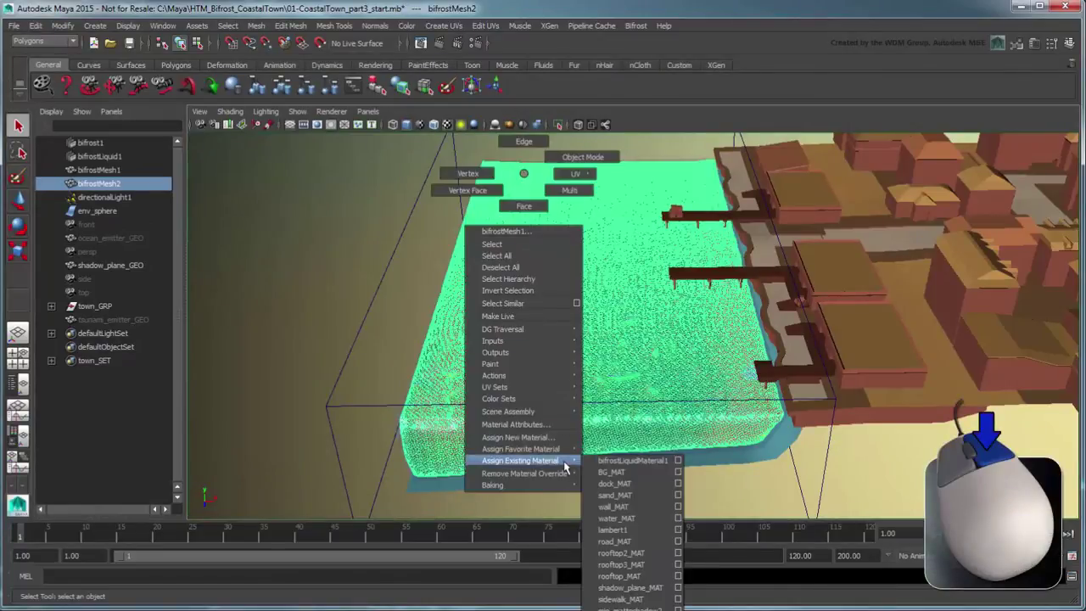
click(653, 465)
click(855, 475)
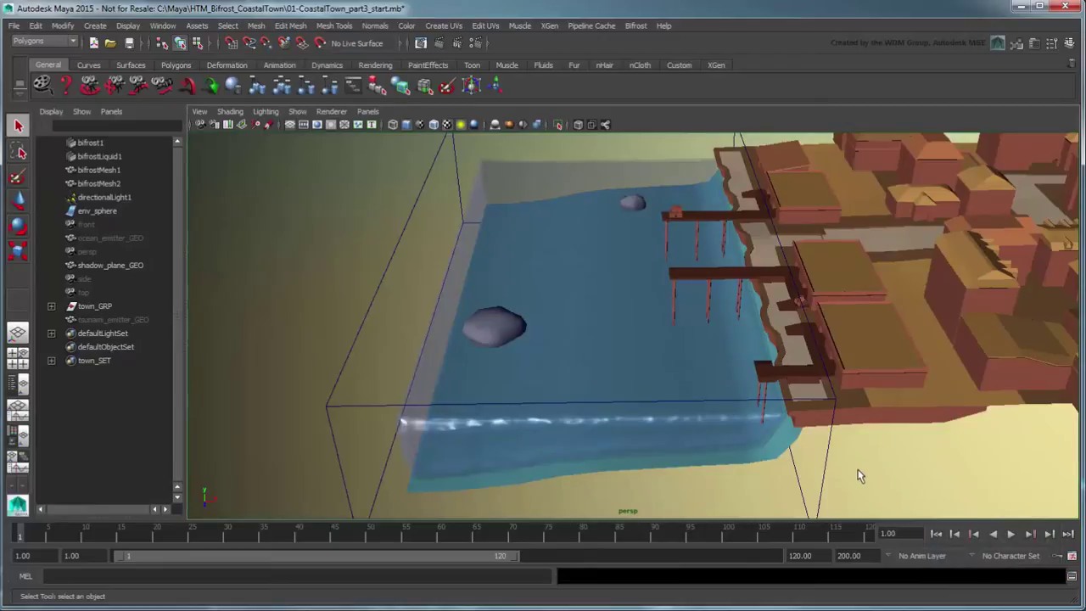
Delete bifrost1, bifrostLiquid1, bifrostMesh1, ocean_emitter_GEO and tsunami_emitter_GEO.
click(104, 143)
ctrl+click(103, 157)
ctrl+click(112, 170)
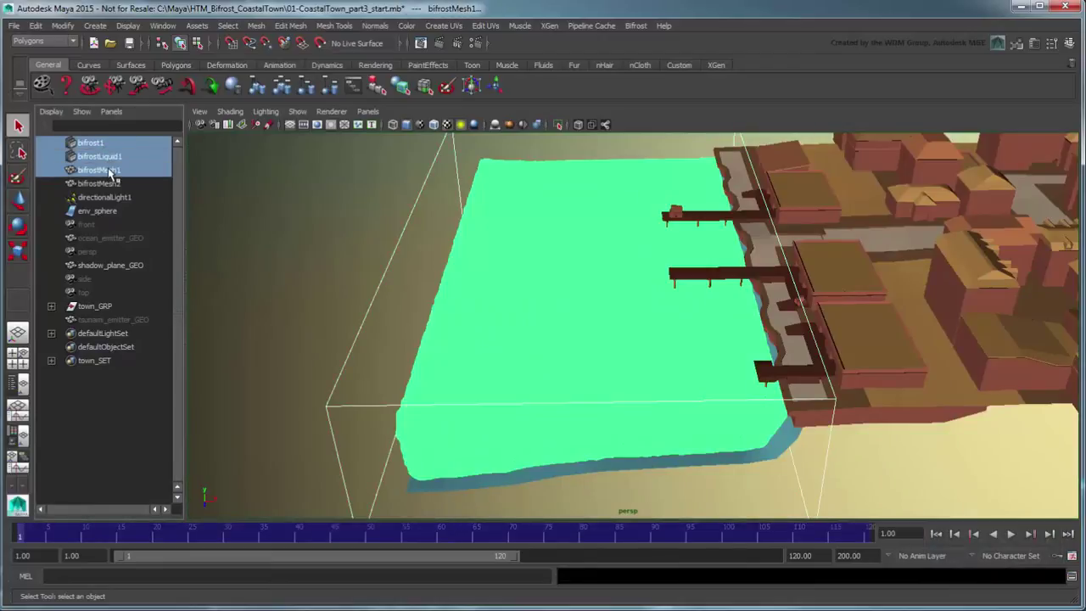
ctrl+click(125, 240)
ctrl+click(127, 320)
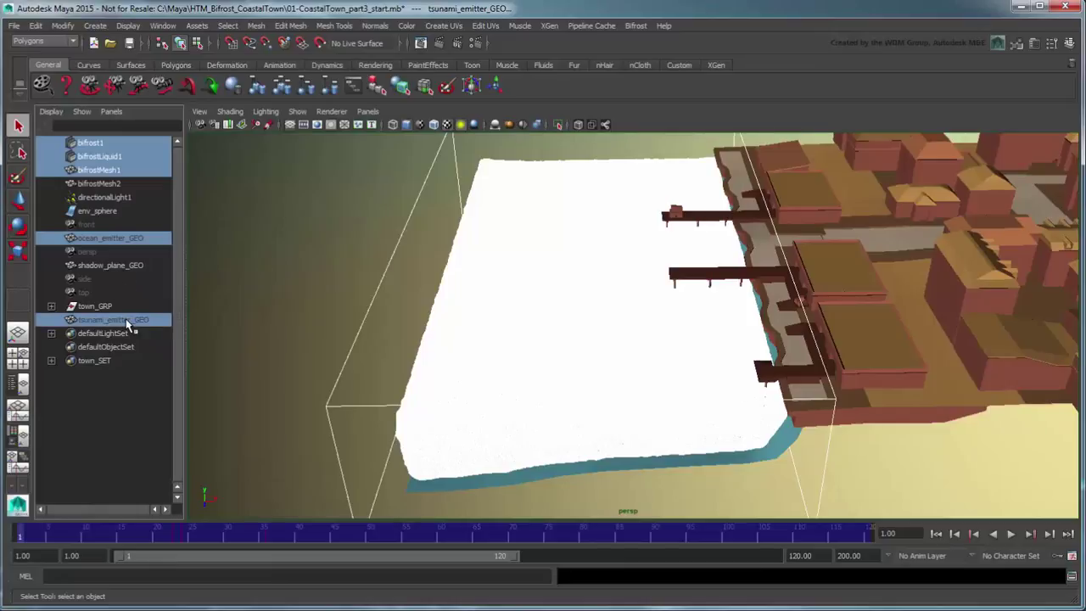
key(Delete)
Frame the ocean and town in the view and play back the imported Alembic wave.
scroll(784, 449, down, 4)
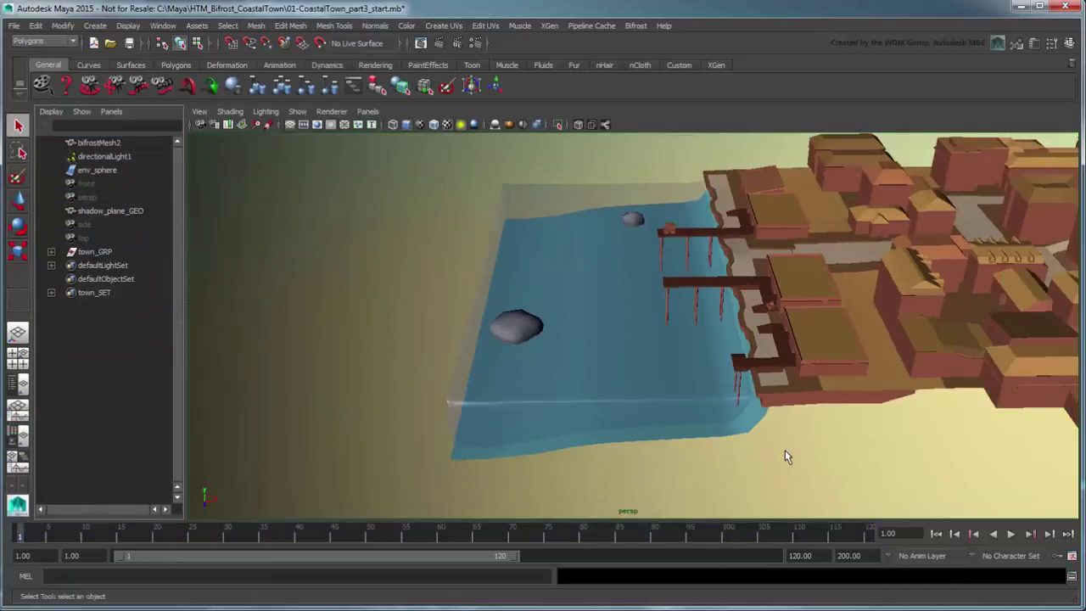
alt+middle_drag(785, 450, 635, 456)
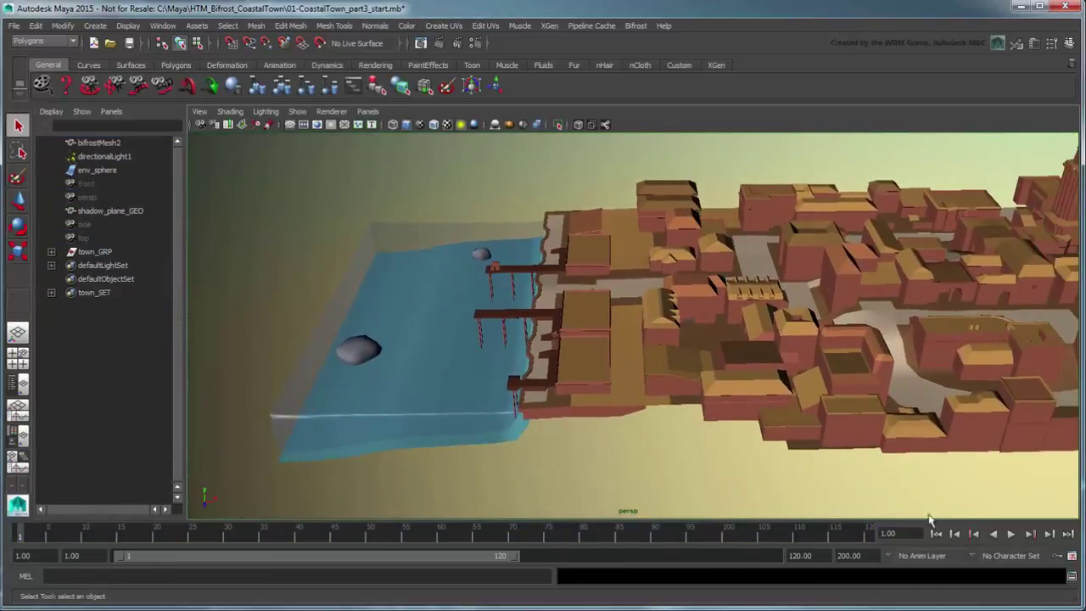
click(1010, 534)
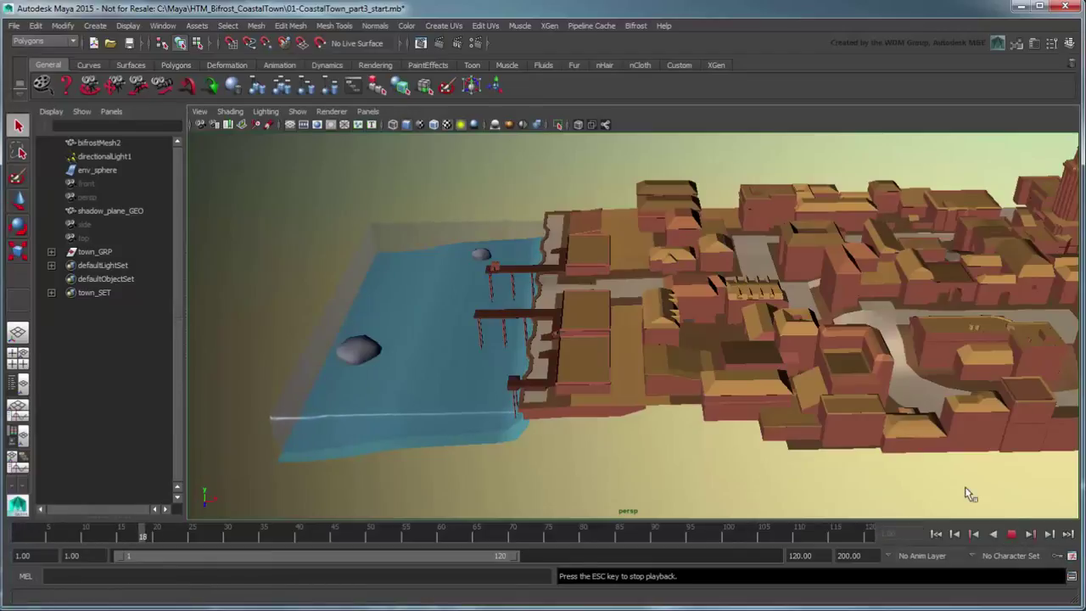